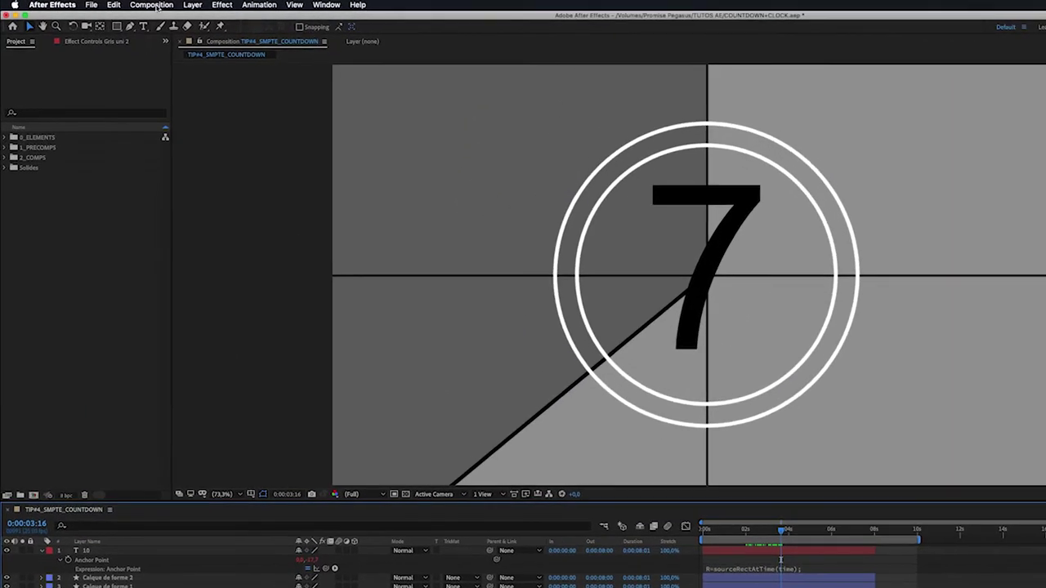
Start a new composition named Comp 1: 1920×1080, 25 fps, 10 seconds long
{"action": "left_click", "coordinate": [117, 5]}
Create the empty Comp 1 and display title/action safe guides in the viewer
{"action": "left_click", "coordinate": [159, 18]}
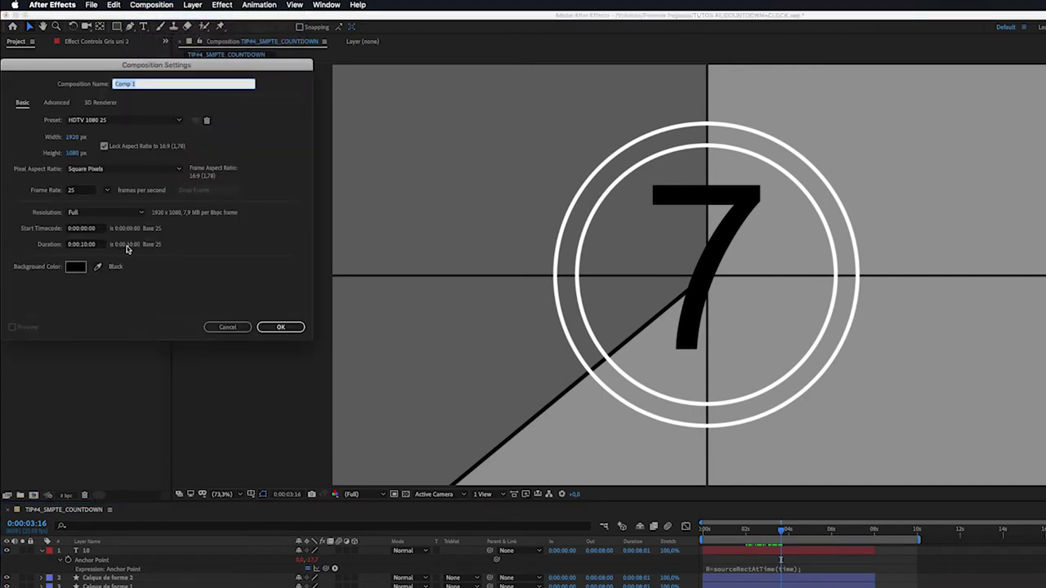
{"action": "left_click", "coordinate": [275, 327]}
{"action": "left_click", "coordinate": [333, 341]}
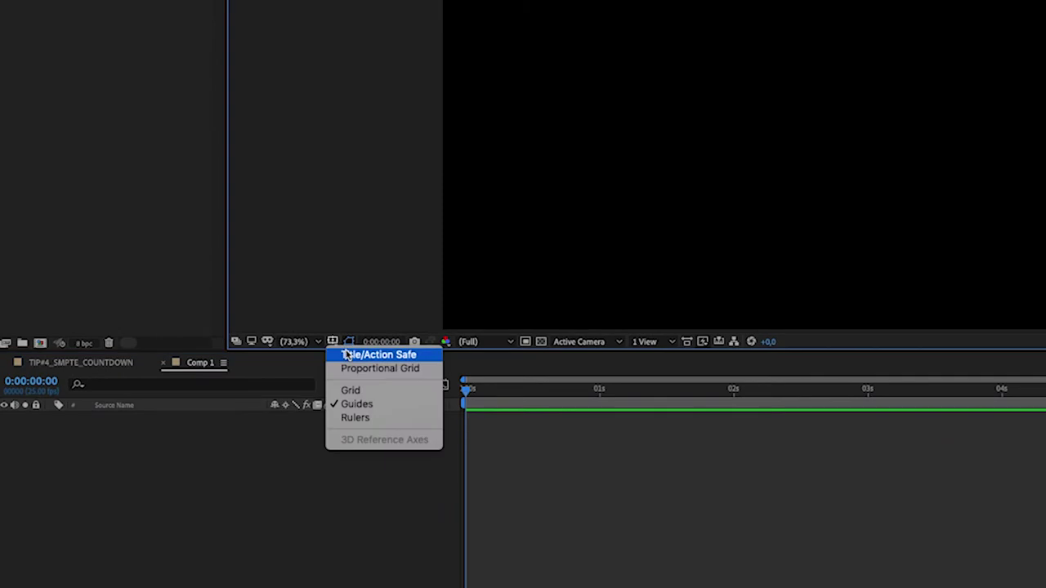
{"action": "left_click", "coordinate": [346, 356]}
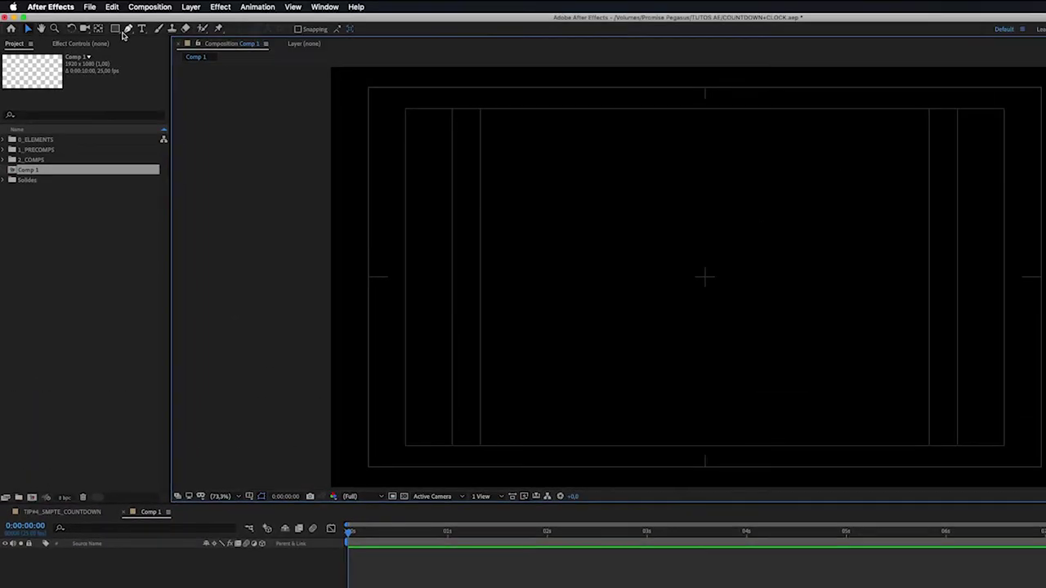
{"action": "left_click", "coordinate": [141, 30]}
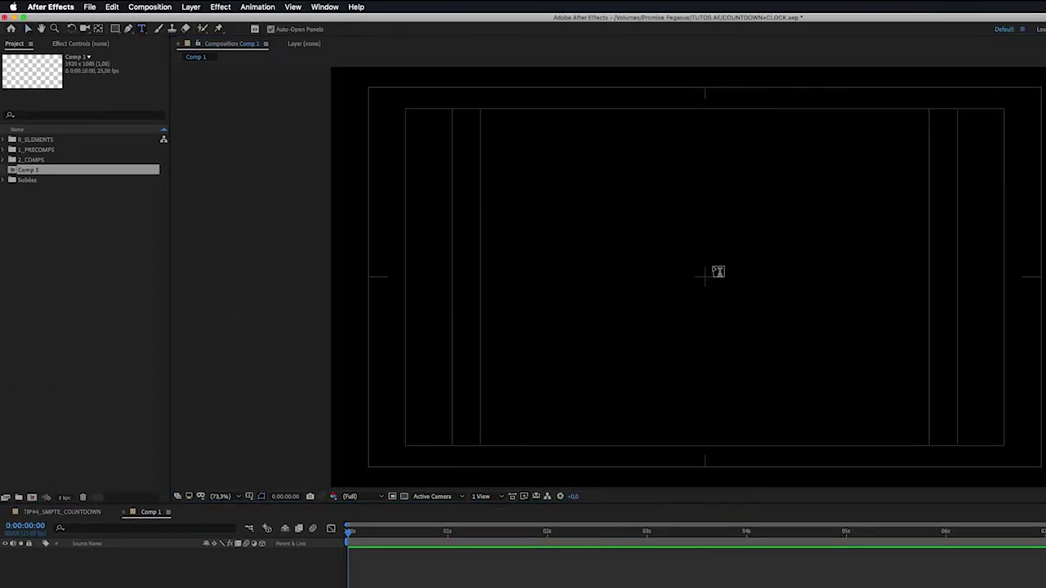
Add a text layer whose Source Text expression is 10-Math.floor(time)
{"action": "left_click", "coordinate": [706, 278]}
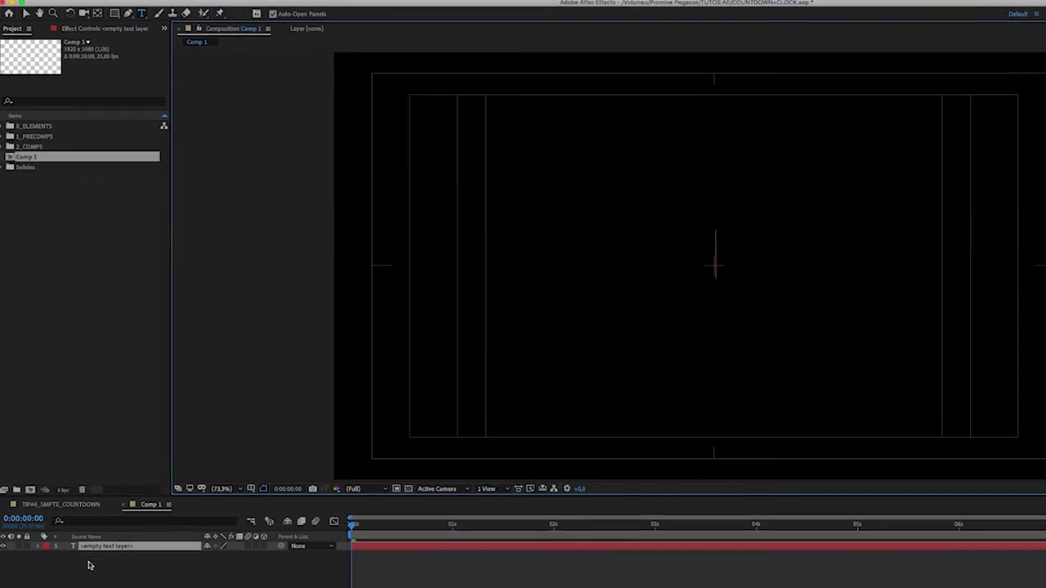
{"action": "left_click", "coordinate": [38, 552]}
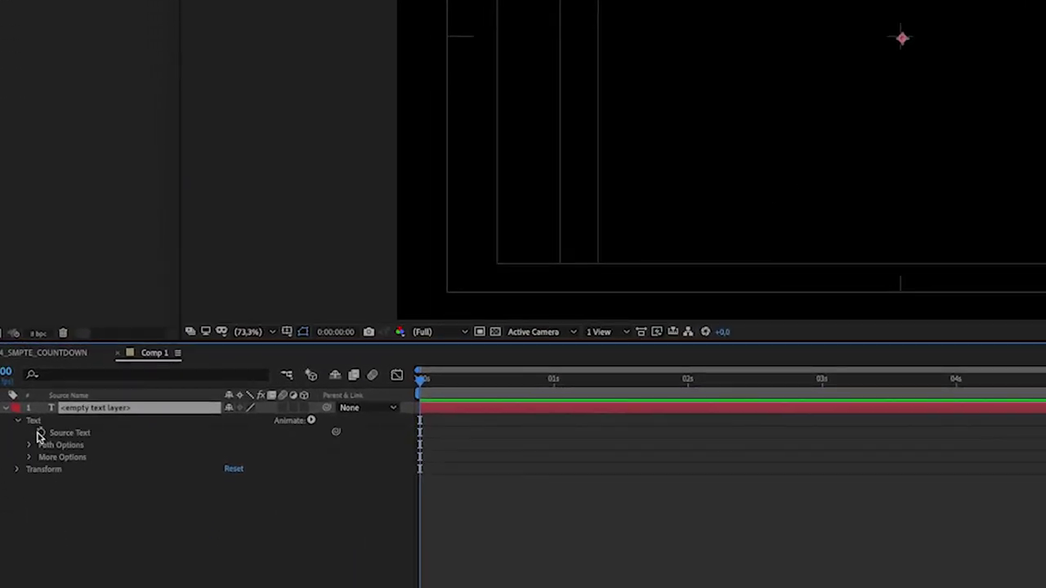
{"action": "left_click", "coordinate": [42, 434], "text": "alt"}
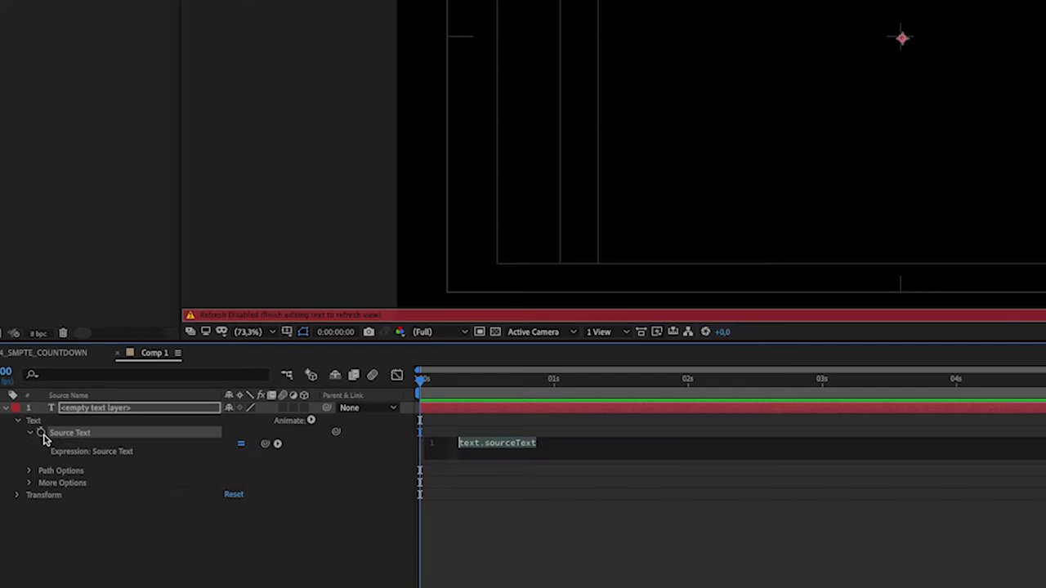
{"action": "type", "text": "10"}
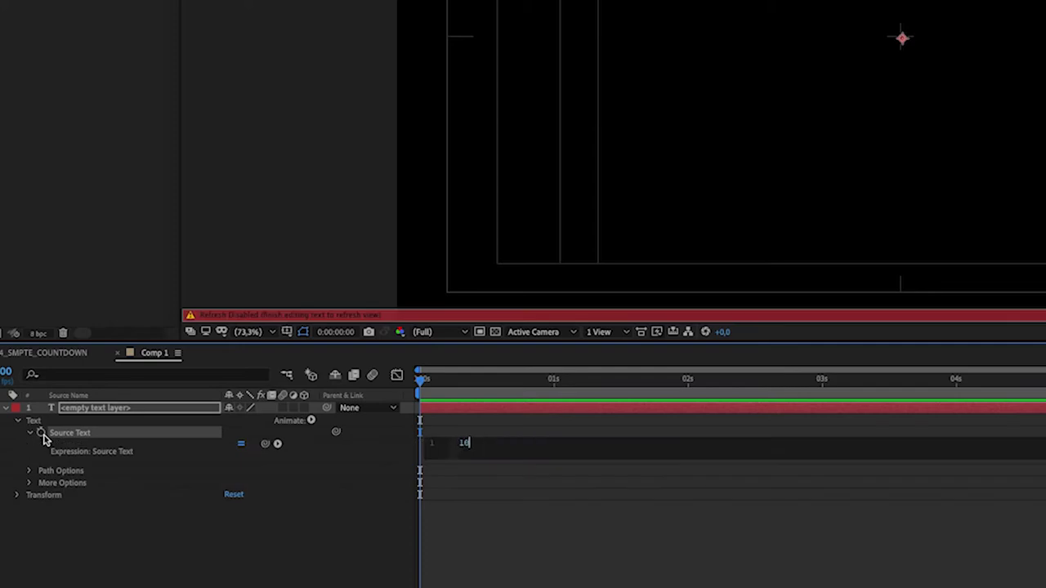
{"action": "type", "text": "-Ma"}
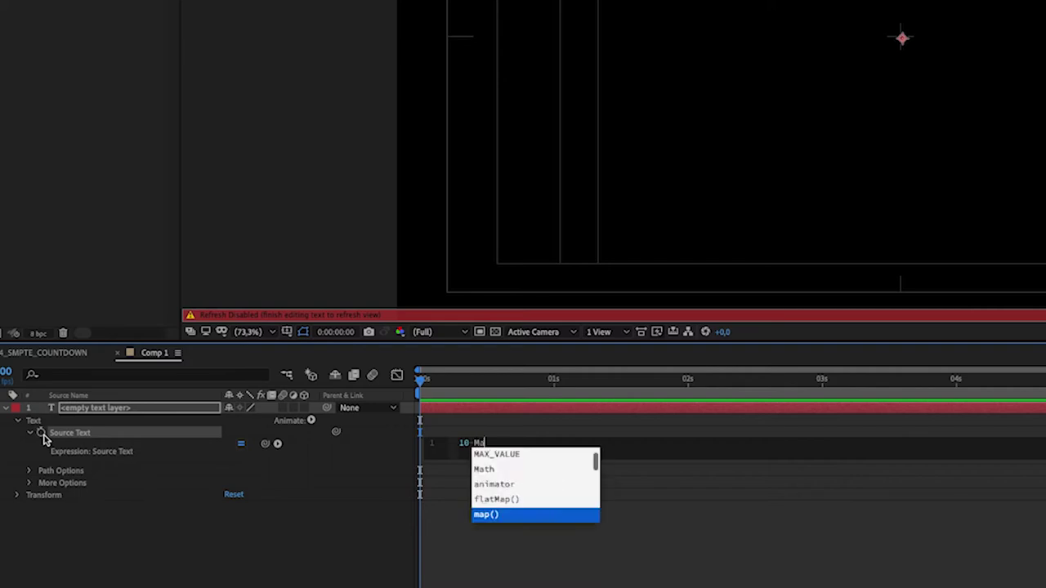
{"action": "type", "text": "th.floor(time)"}
{"action": "left_click", "coordinate": [350, 532]}
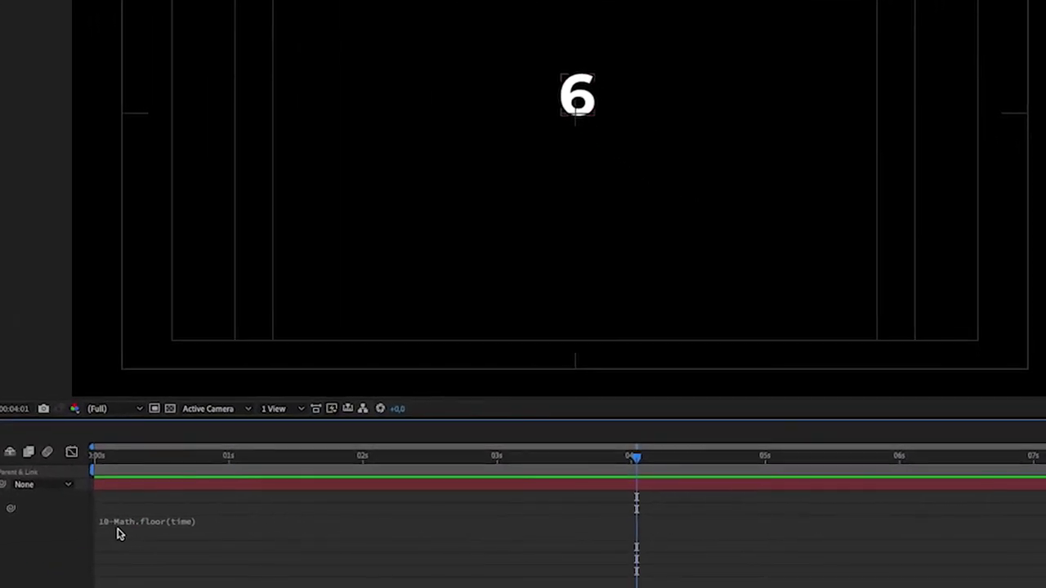
Replace the Source Text expression with simply time
{"action": "left_click", "coordinate": [114, 528]}
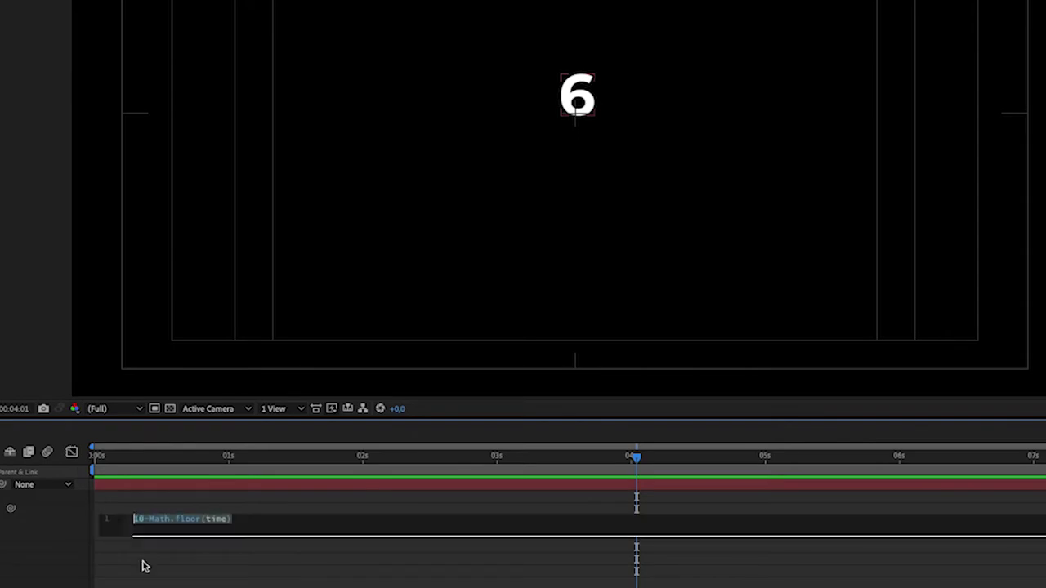
{"action": "type", "text": "time"}
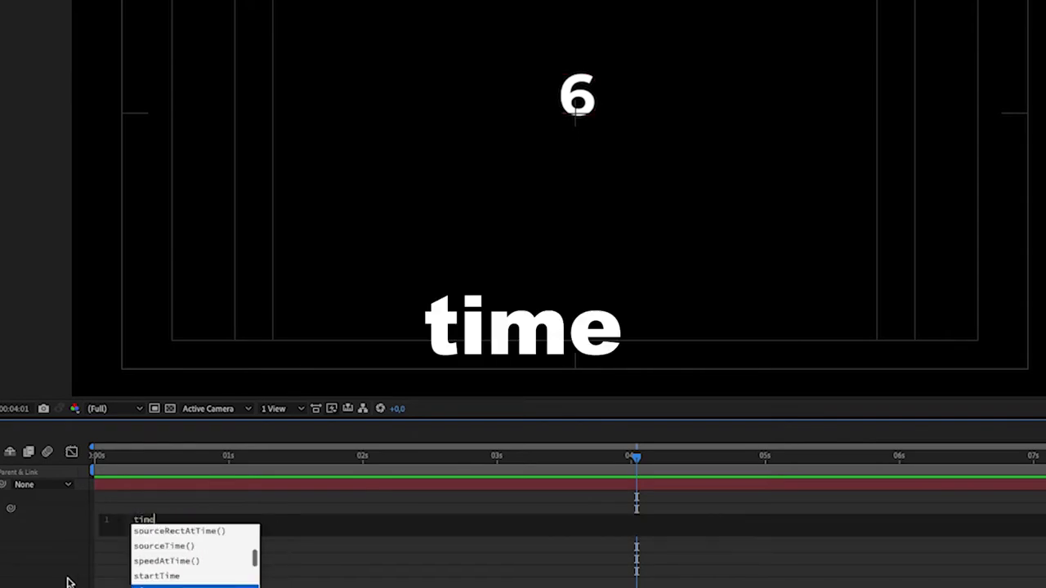
{"action": "mouse_move", "coordinate": [168, 457]}
{"action": "left_mouse_down"}
{"action": "mouse_move", "coordinate": [228, 470]}
{"action": "mouse_move", "coordinate": [434, 468]}
{"action": "mouse_move", "coordinate": [89, 482]}
{"action": "left_mouse_up"}
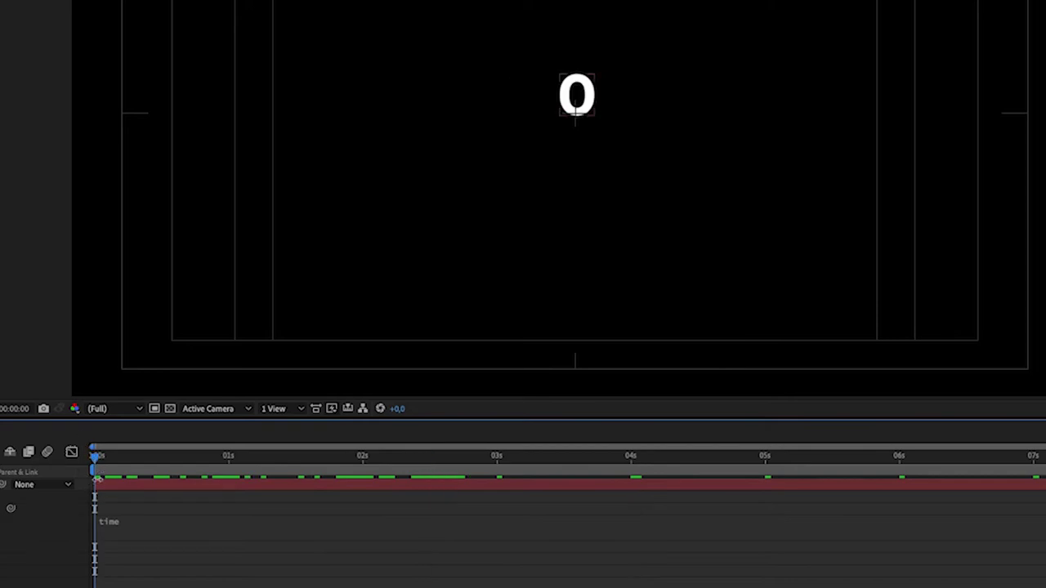
Scrub between the one- and two-second marks to watch the decimal time value change
{"action": "left_click", "coordinate": [228, 463]}
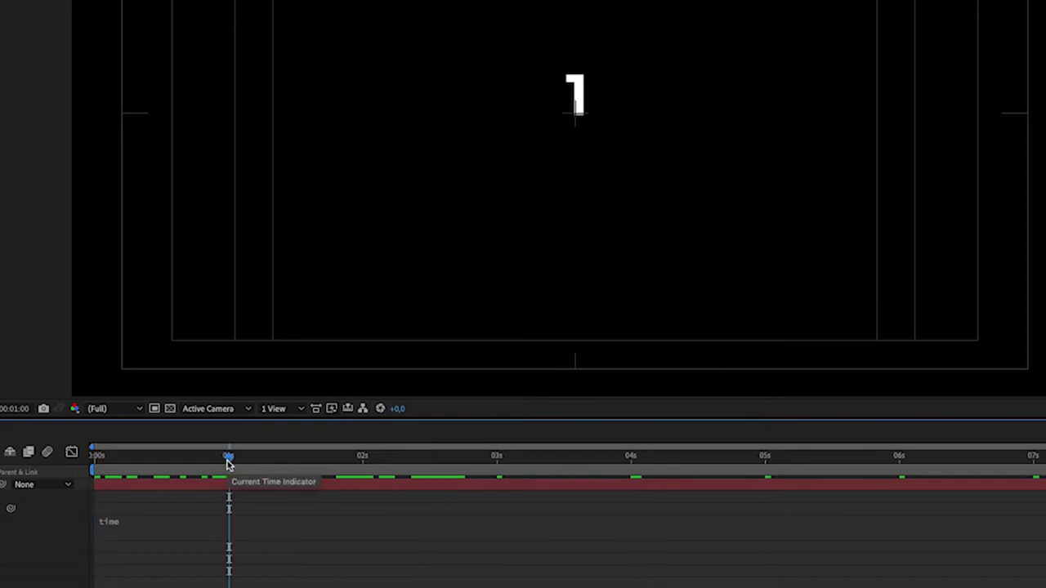
{"action": "left_click", "coordinate": [363, 463]}
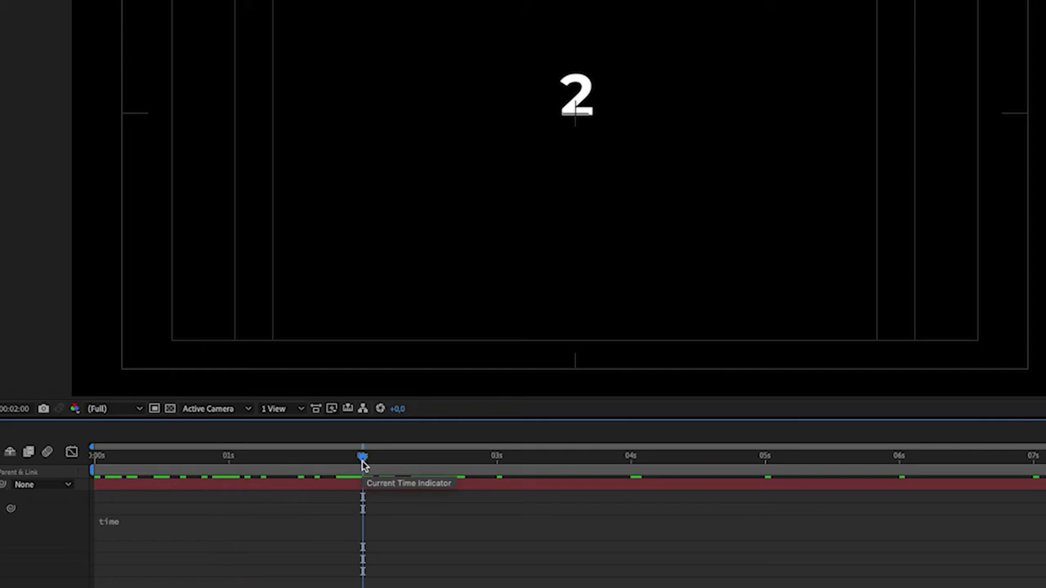
{"action": "mouse_move", "coordinate": [363, 462]}
{"action": "left_mouse_down"}
{"action": "mouse_move", "coordinate": [207, 472]}
{"action": "mouse_move", "coordinate": [426, 472]}
{"action": "left_mouse_up"}
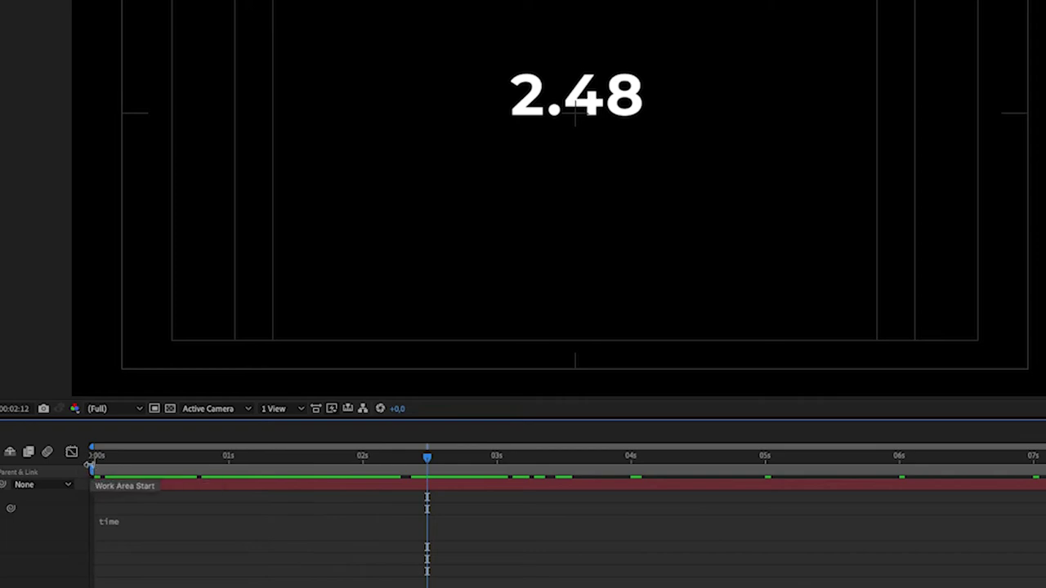
{"action": "left_click", "coordinate": [230, 468]}
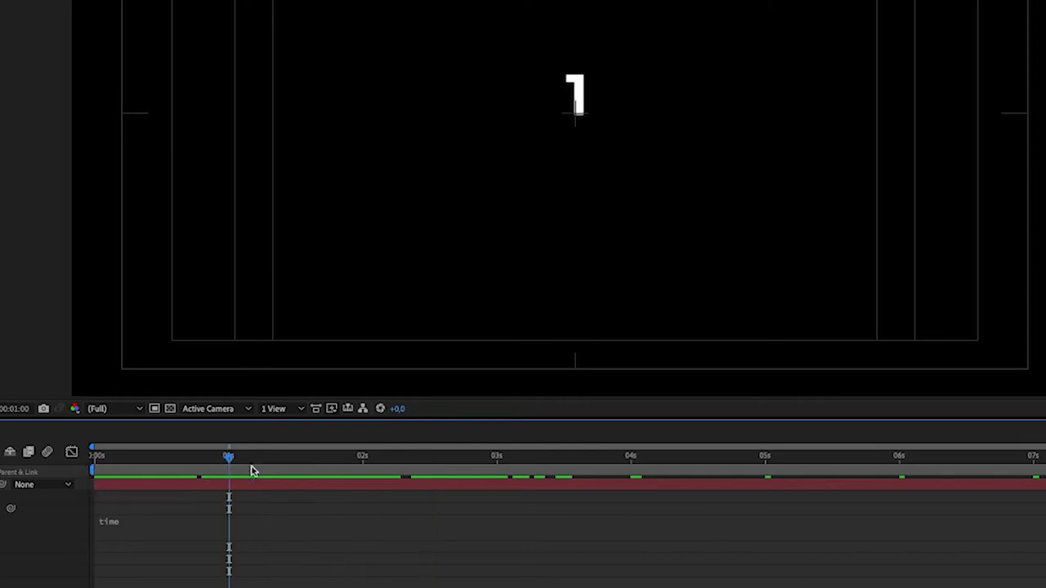
{"action": "left_click", "coordinate": [360, 463]}
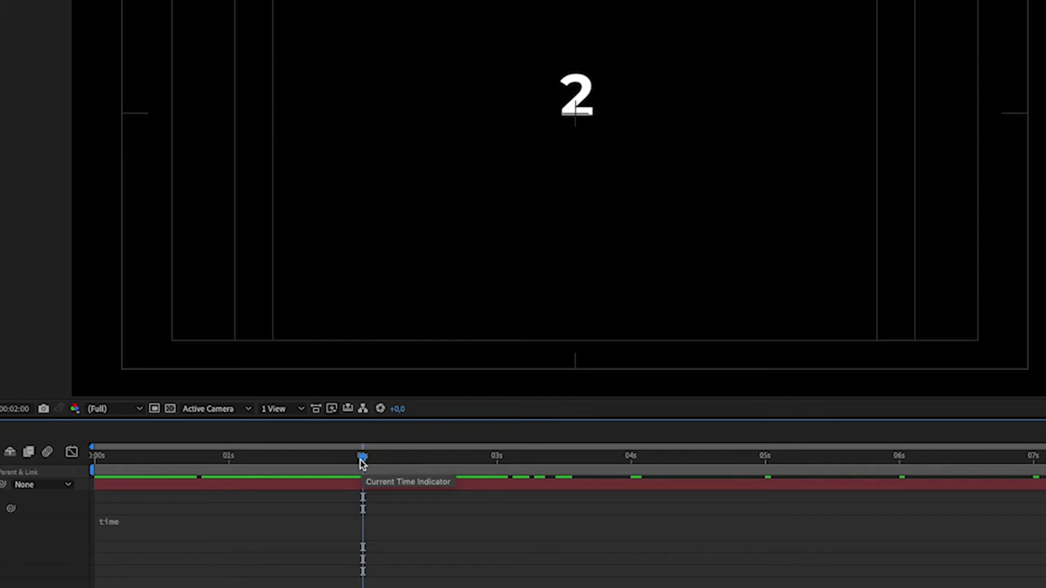
{"action": "left_click_drag", "start_coordinate": [361, 460], "coordinate": [627, 471]}
Wrap the expression as Math.floor(time) so only whole seconds display, then stop the preview
{"action": "left_click", "coordinate": [343, 488]}
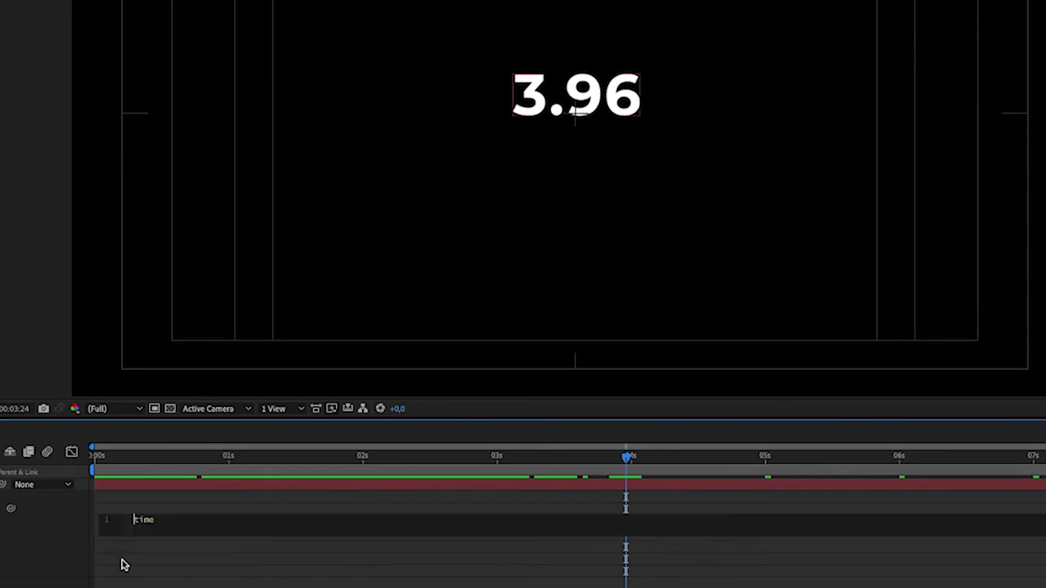
{"action": "type", "text": "Math.fl"}
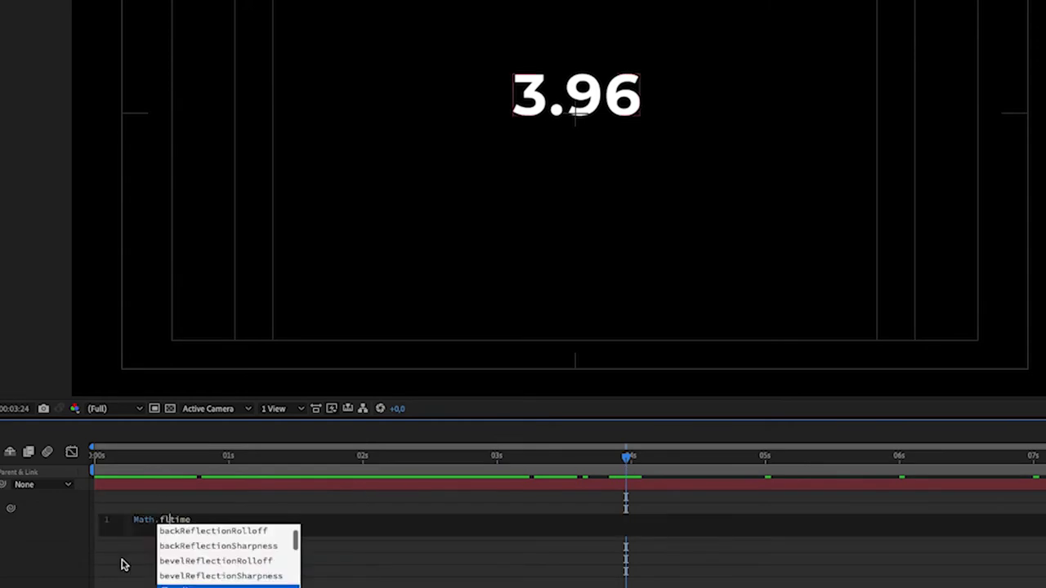
{"action": "type", "text": "oor("}
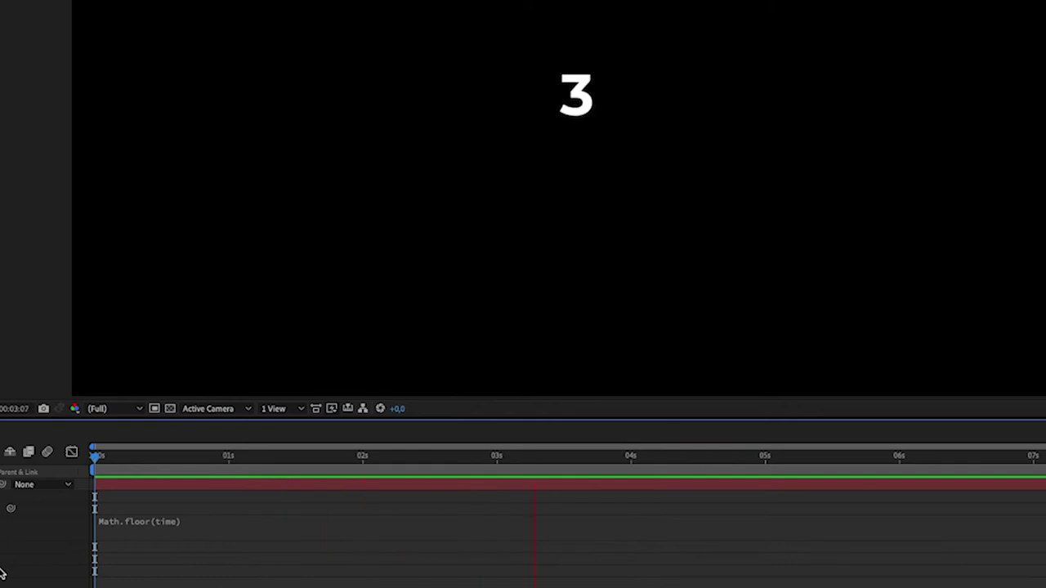
{"action": "key", "text": "space"}
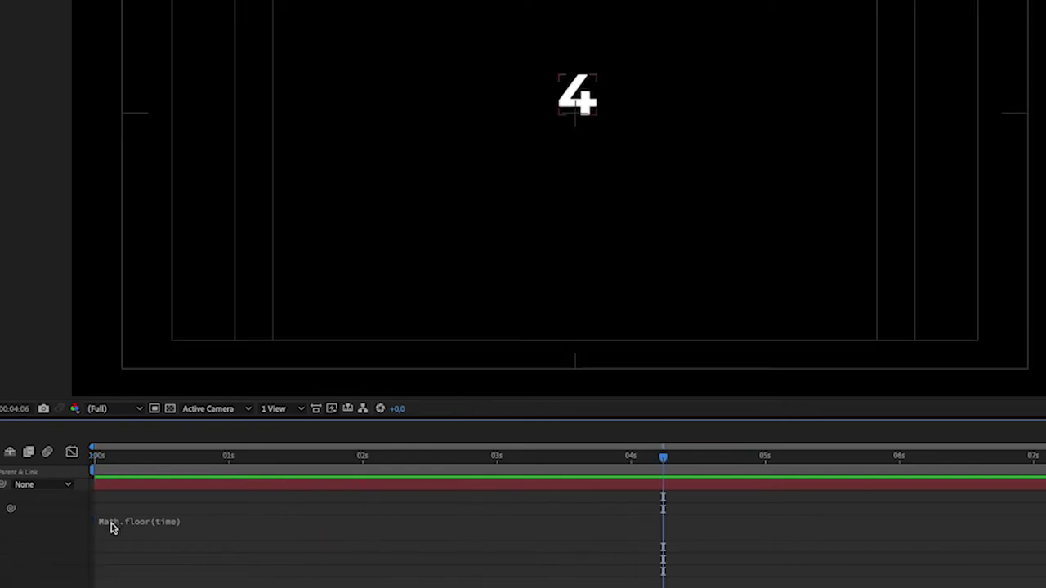
Prefix the expression with 10- to get 10-Math.floor(time), check it, and return to the start
{"action": "left_click", "coordinate": [111, 523]}
{"action": "key", "text": "Left"}
{"action": "type", "text": "10"}
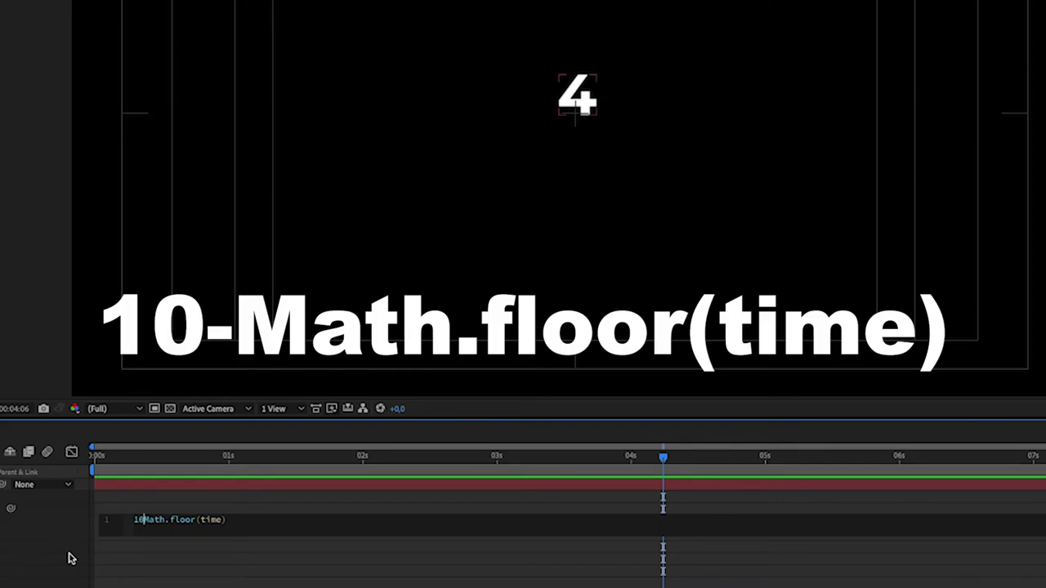
{"action": "type", "text": "-"}
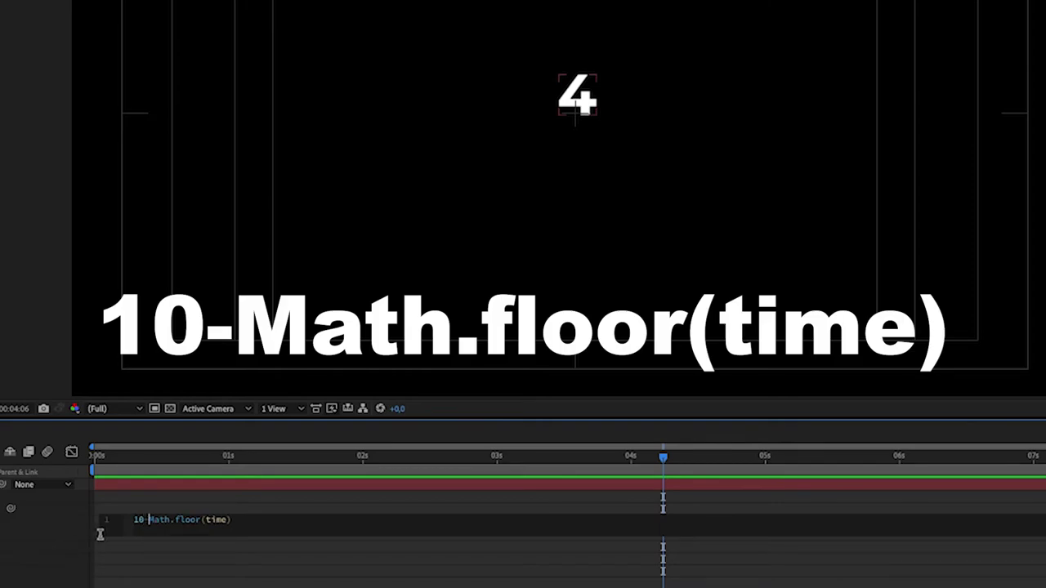
{"action": "left_click", "coordinate": [279, 546]}
{"action": "left_click_drag", "start_coordinate": [97, 456], "coordinate": [1043, 463]}
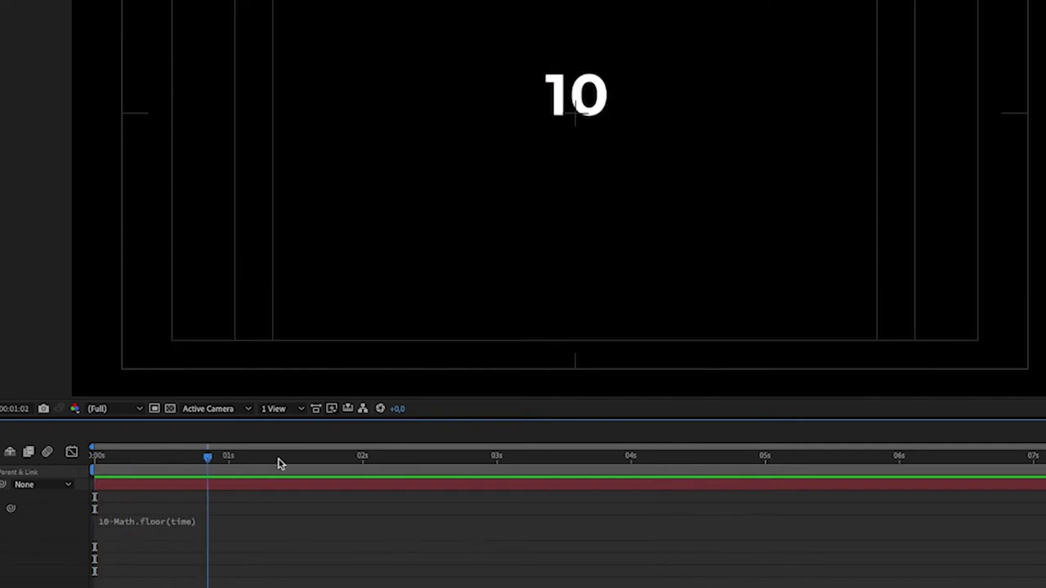
{"action": "key", "text": "Home"}
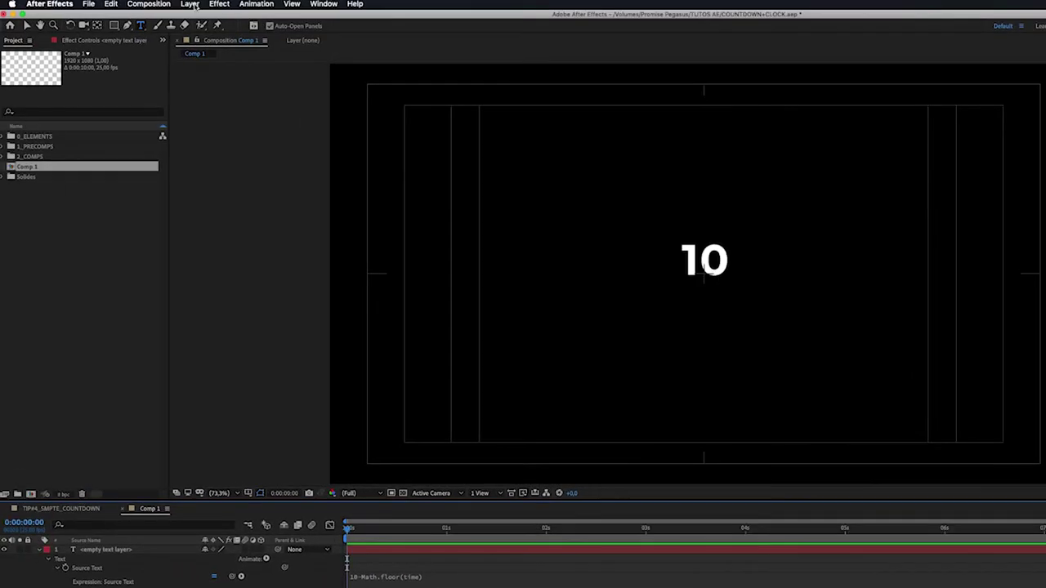
Create a mid-grey solid, move it beneath the text layer, and begin renaming it
{"action": "left_click", "coordinate": [188, 4]}
{"action": "mouse_move", "coordinate": [195, 16]}
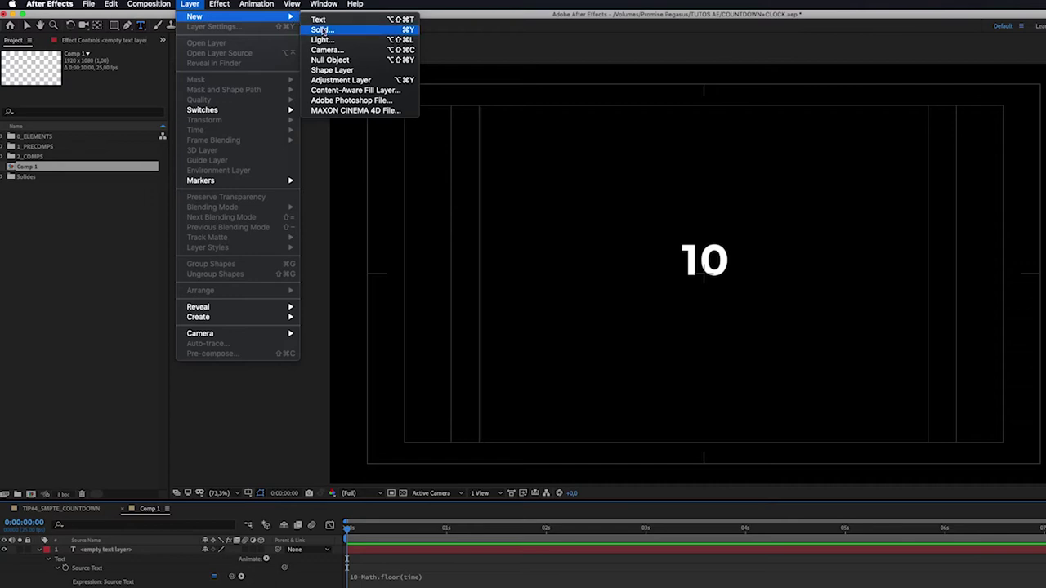
{"action": "left_click", "coordinate": [324, 31]}
{"action": "left_click", "coordinate": [112, 239]}
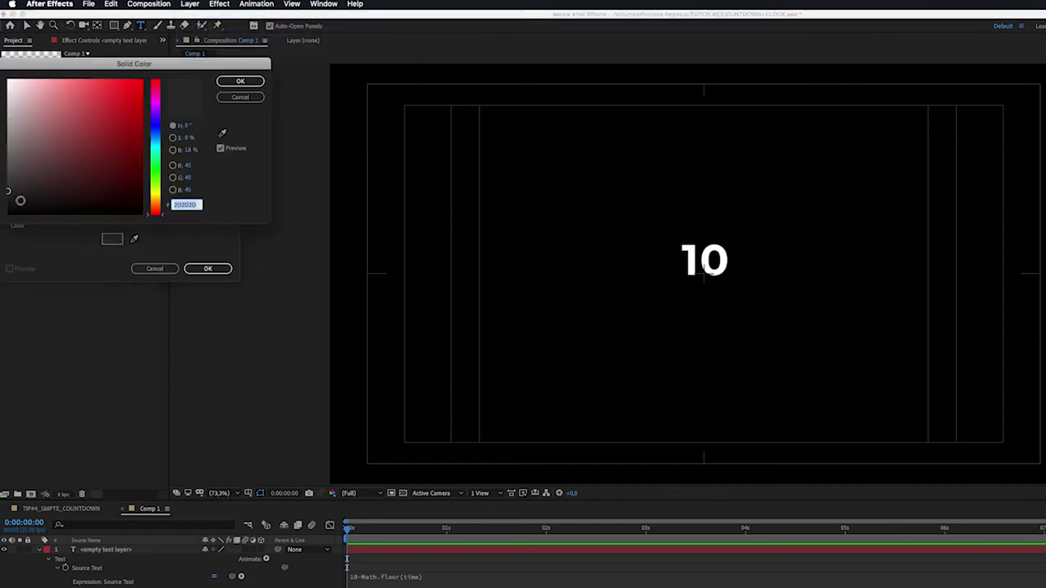
{"action": "left_click_drag", "start_coordinate": [9, 192], "coordinate": [5, 152]}
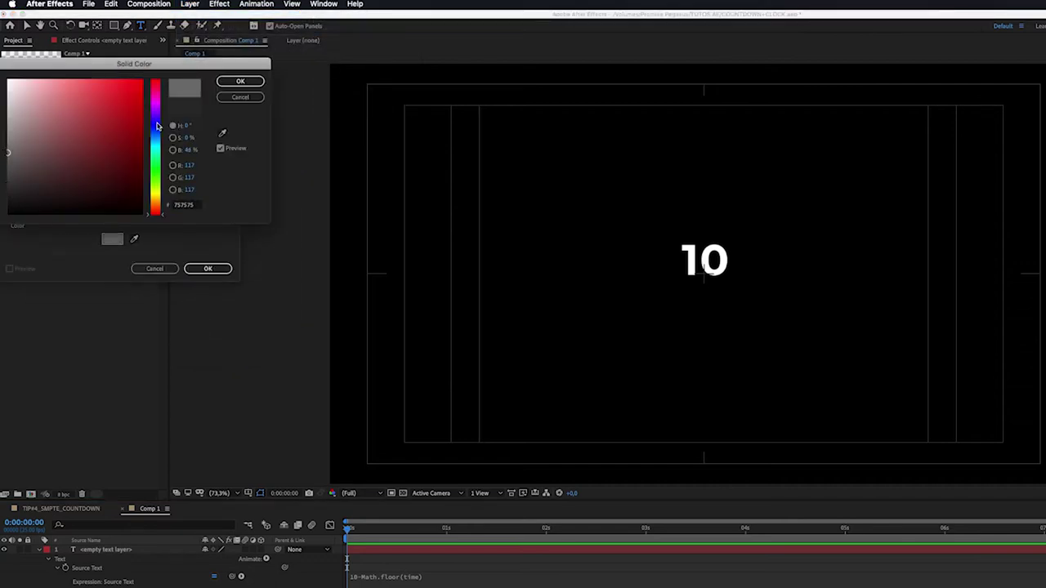
{"action": "left_click", "coordinate": [241, 80]}
{"action": "left_click", "coordinate": [209, 268]}
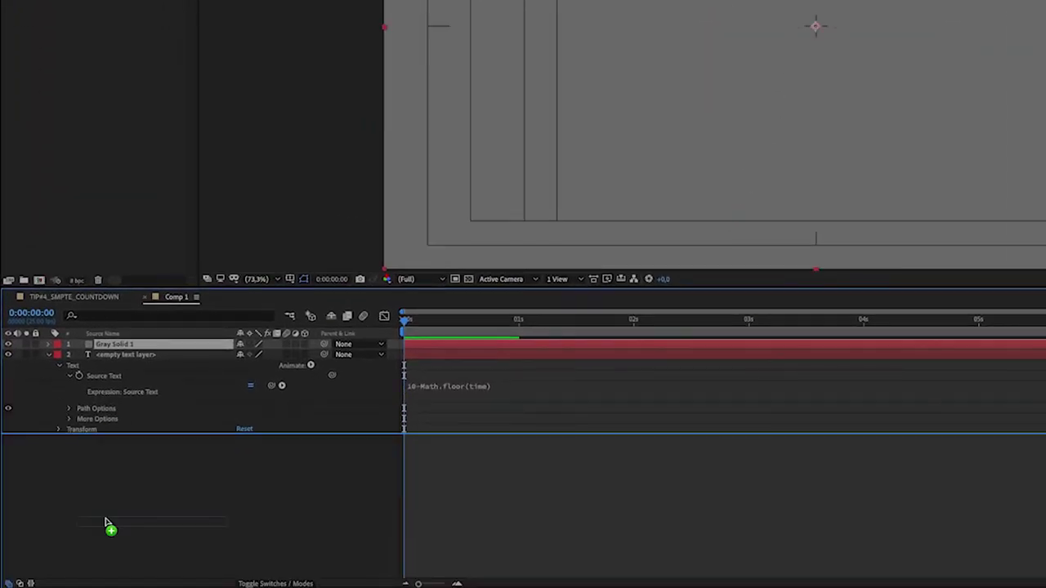
{"action": "left_click_drag", "start_coordinate": [114, 345], "coordinate": [105, 508]}
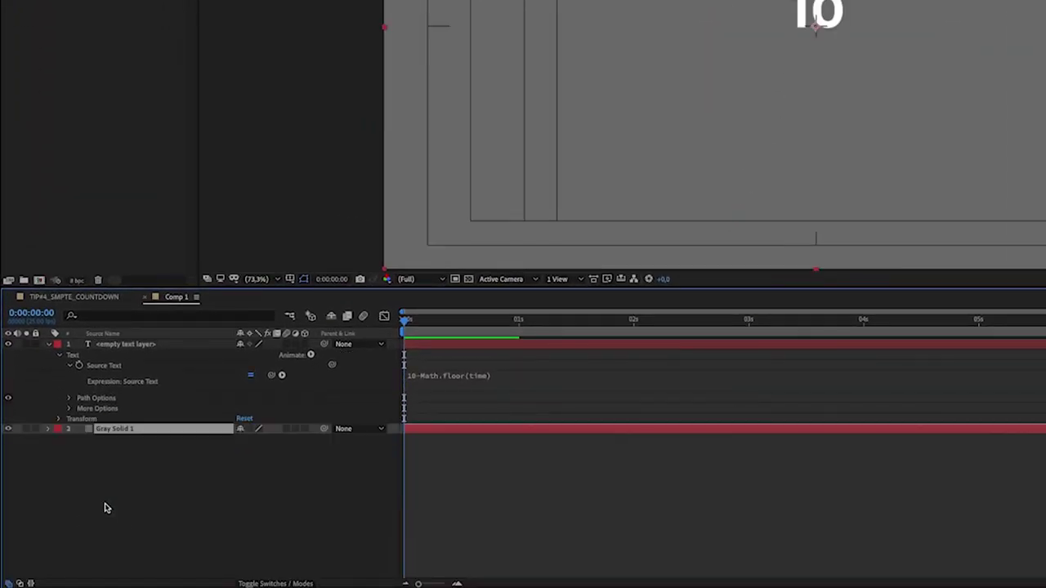
{"action": "key", "text": "Return"}
Name the solid BG and turn the countdown text black
{"action": "type", "text": "BG"}
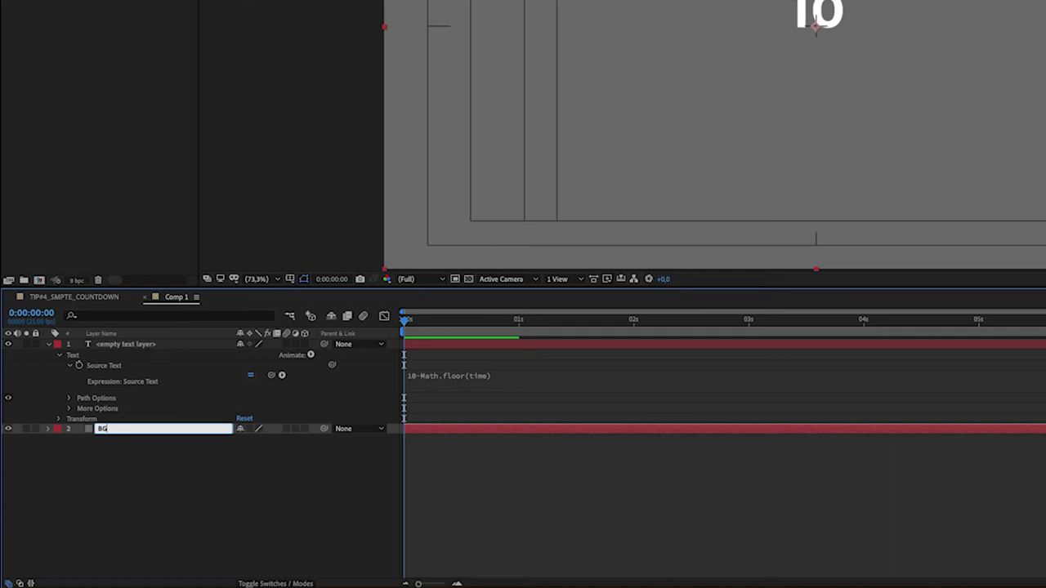
{"action": "key", "text": "Return"}
{"action": "left_click", "coordinate": [129, 346]}
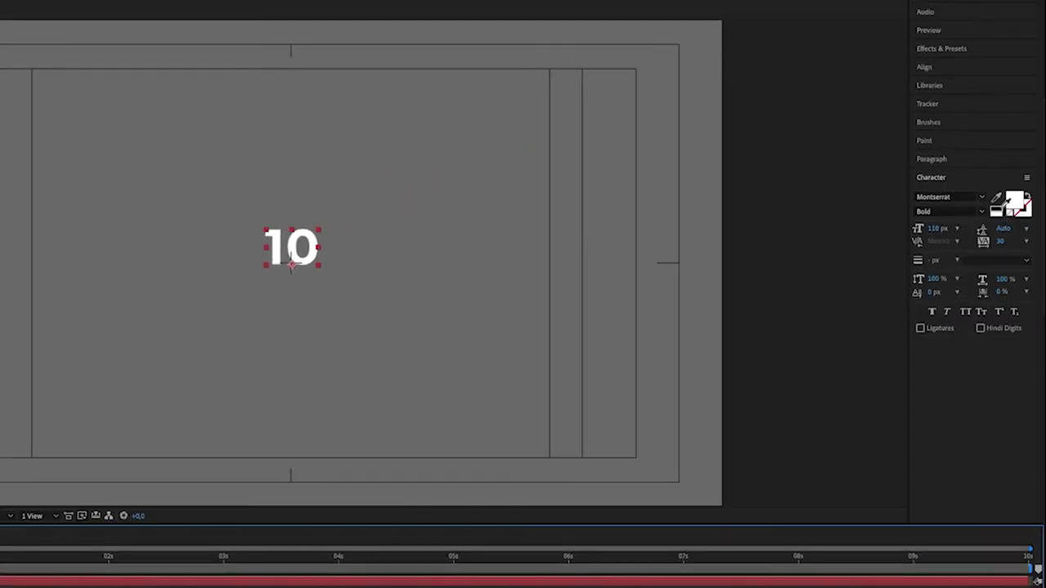
{"action": "left_click", "coordinate": [996, 210]}
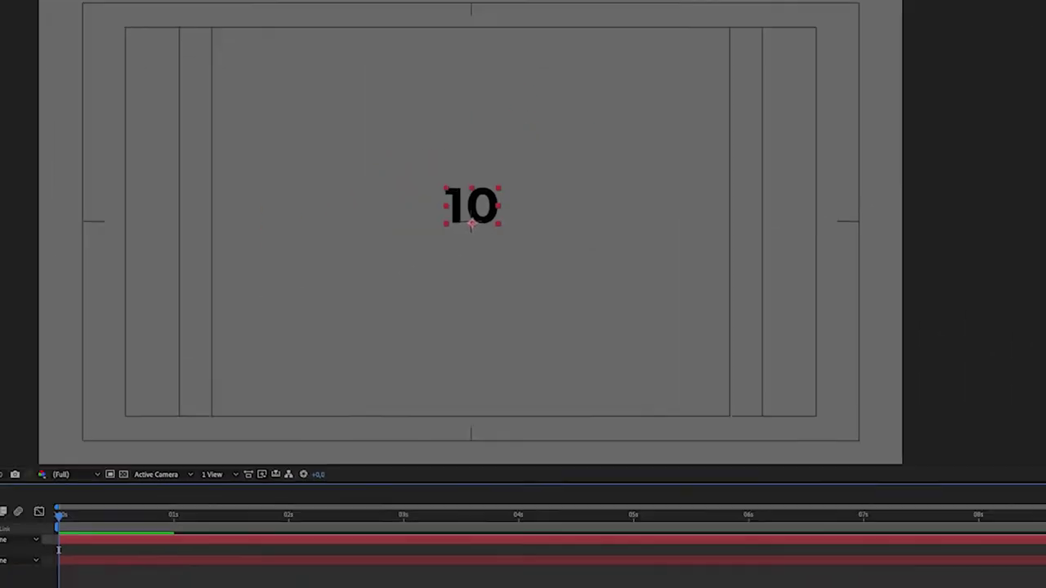
Scale the countdown text up to about 221% and scrub ahead to check the digits
{"action": "key", "text": "s"}
{"action": "left_click_drag", "start_coordinate": [266, 471], "coordinate": [311, 470]}
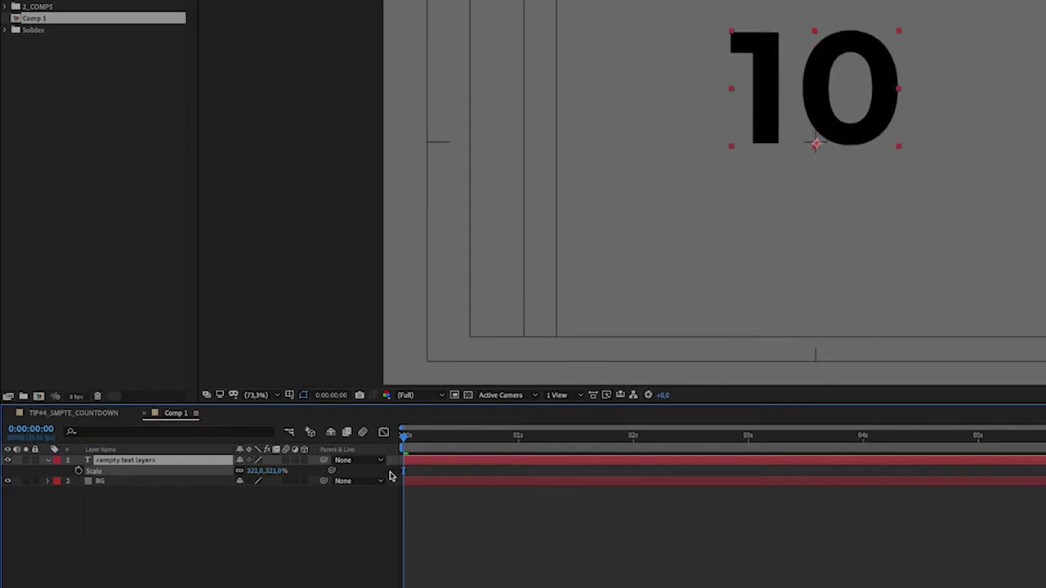
{"action": "key", "text": "Return"}
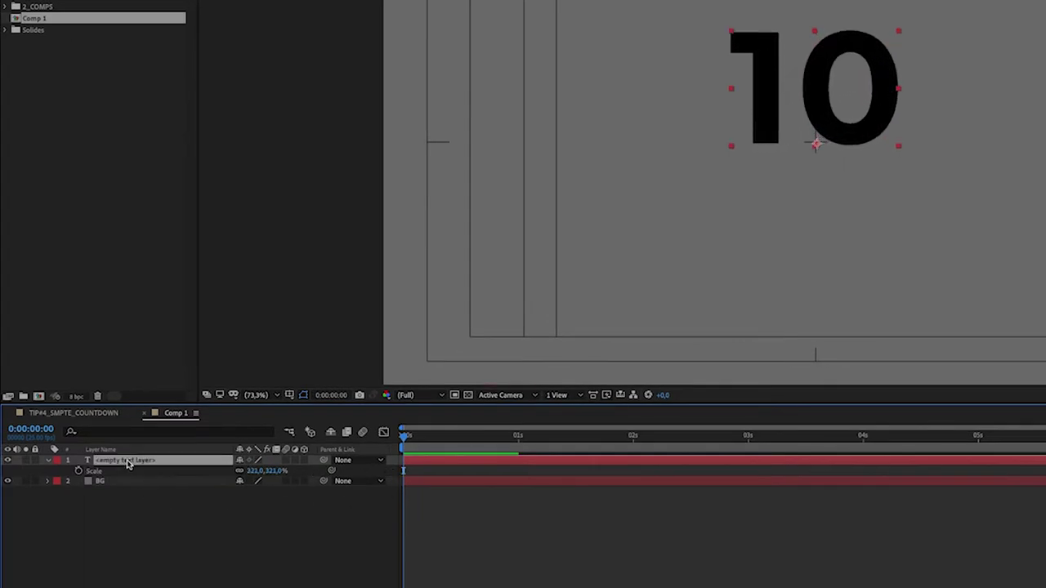
{"action": "key", "text": "a"}
{"action": "left_click_drag", "start_coordinate": [406, 435], "coordinate": [1045, 459]}
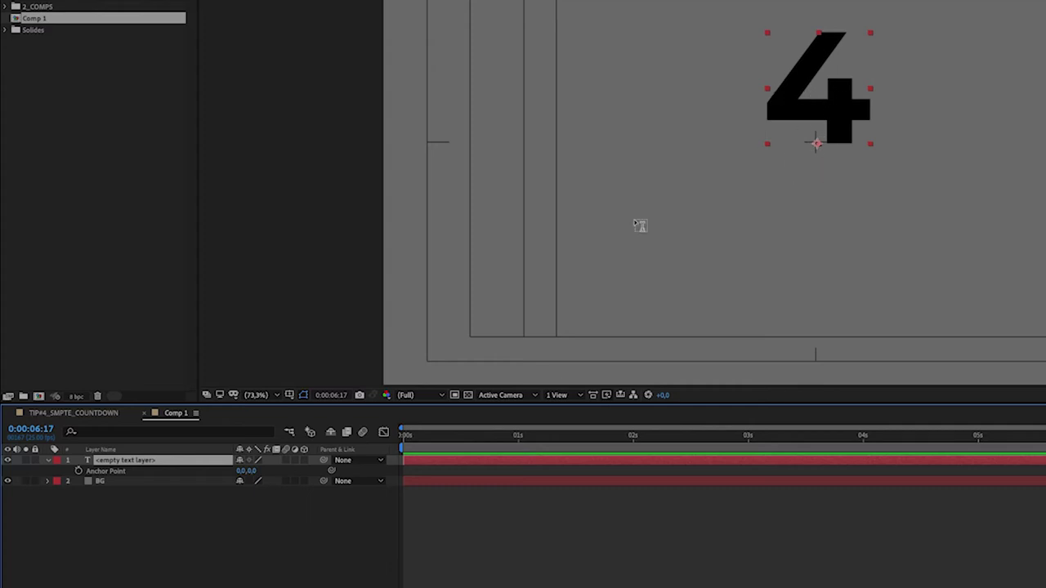
Paste a sourceRectAtTime centring expression into the text's Anchor Point and preview the countdown
{"action": "left_click", "coordinate": [144, 413]}
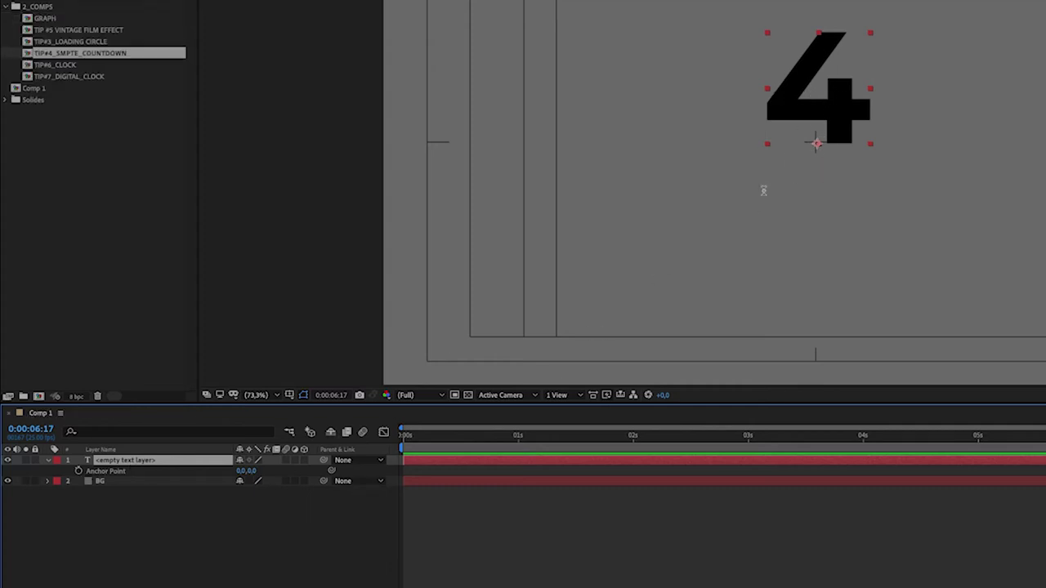
{"action": "left_click", "coordinate": [78, 473], "text": "alt"}
{"action": "type", "text": "R=sourceRectAtTime(time); [R.left+R.width/2,R.top+R.height/2]"}
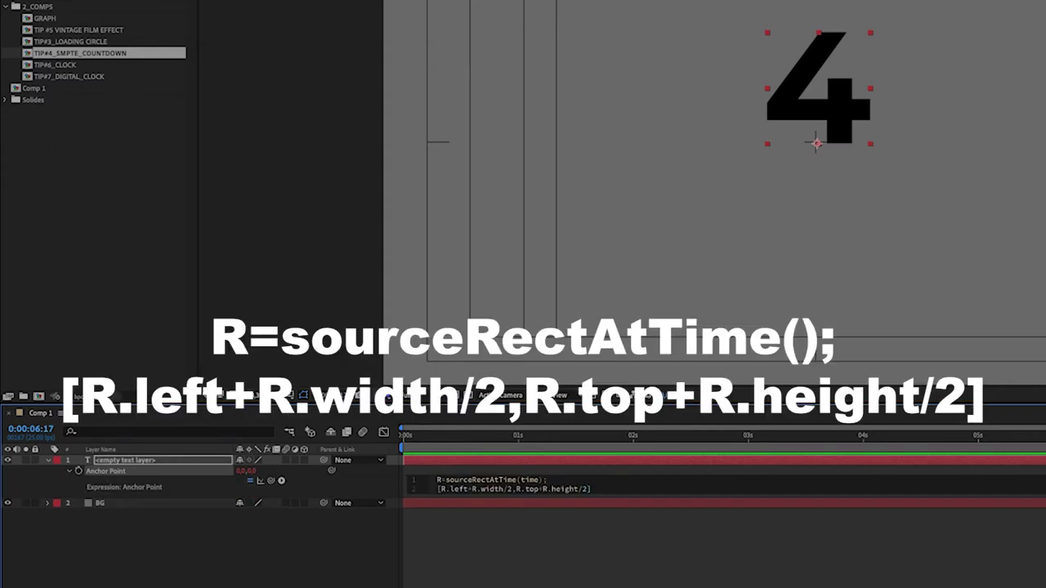
{"action": "left_click", "coordinate": [611, 473]}
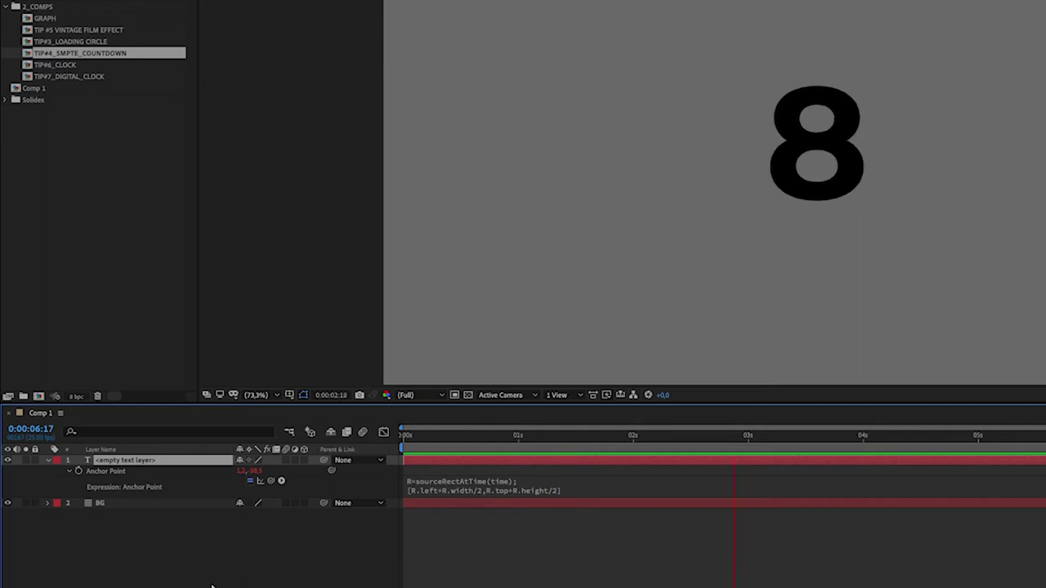
{"action": "key", "text": "space"}
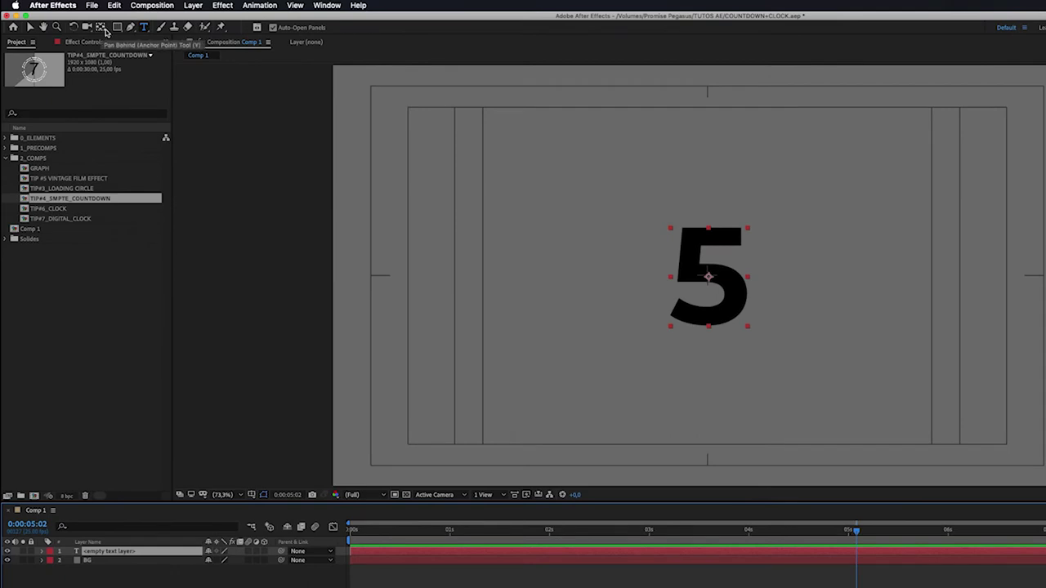
Draw a vertical line with the Pen tool from the centre up beyond the frame's top
{"action": "left_click", "coordinate": [130, 27]}
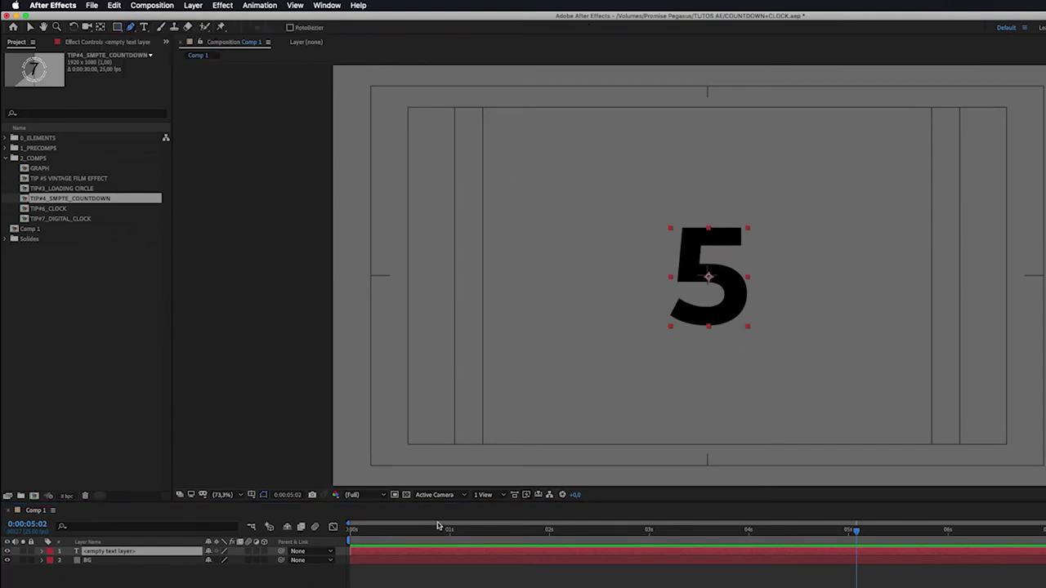
{"action": "key", "text": "comma"}
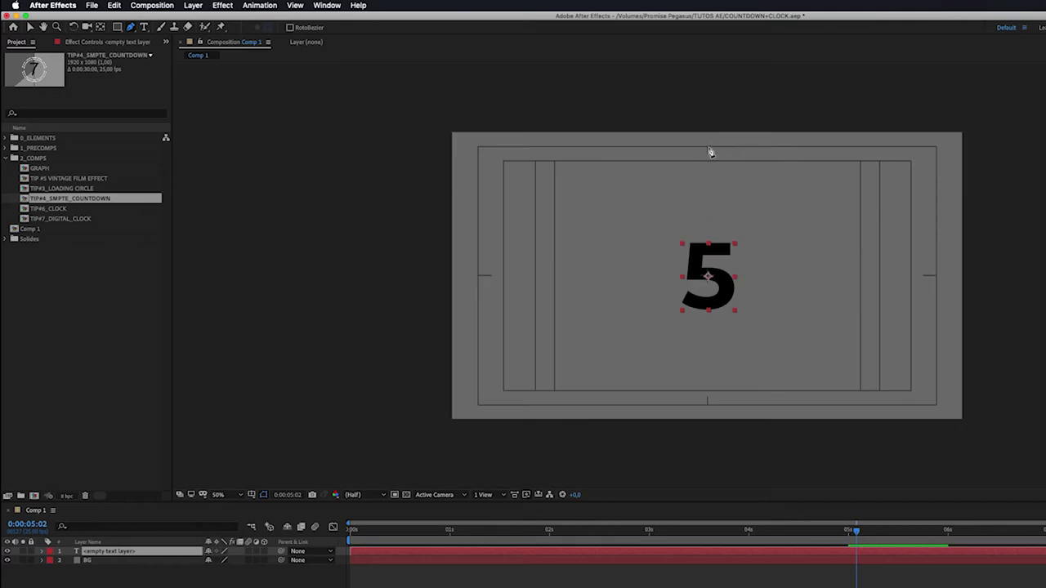
{"action": "key", "text": "F2"}
{"action": "left_click", "coordinate": [708, 149]}
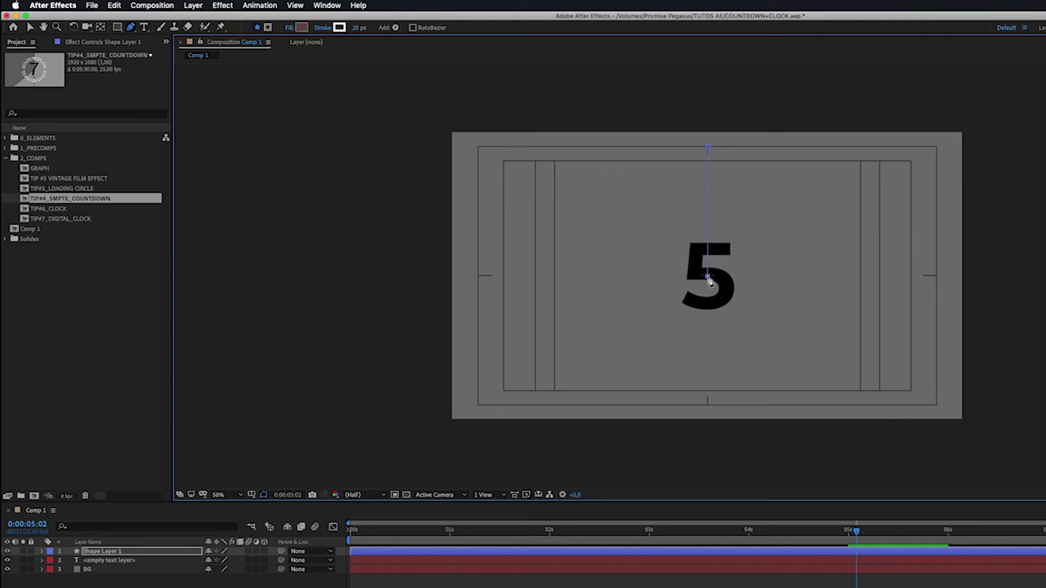
{"action": "left_click", "coordinate": [709, 151]}
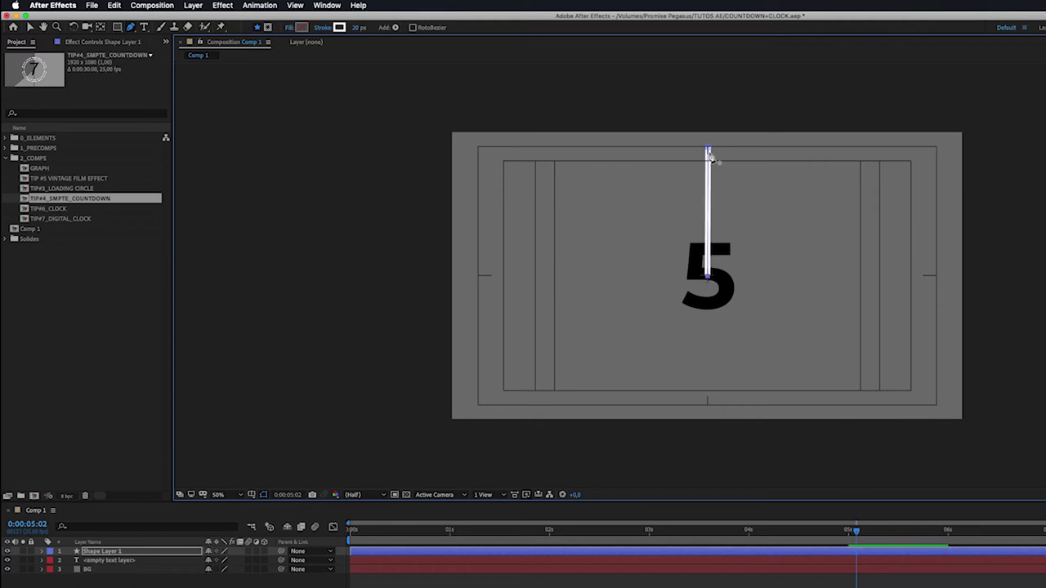
{"action": "key", "text": "v"}
{"action": "left_click_drag", "start_coordinate": [708, 150], "coordinate": [709, 104]}
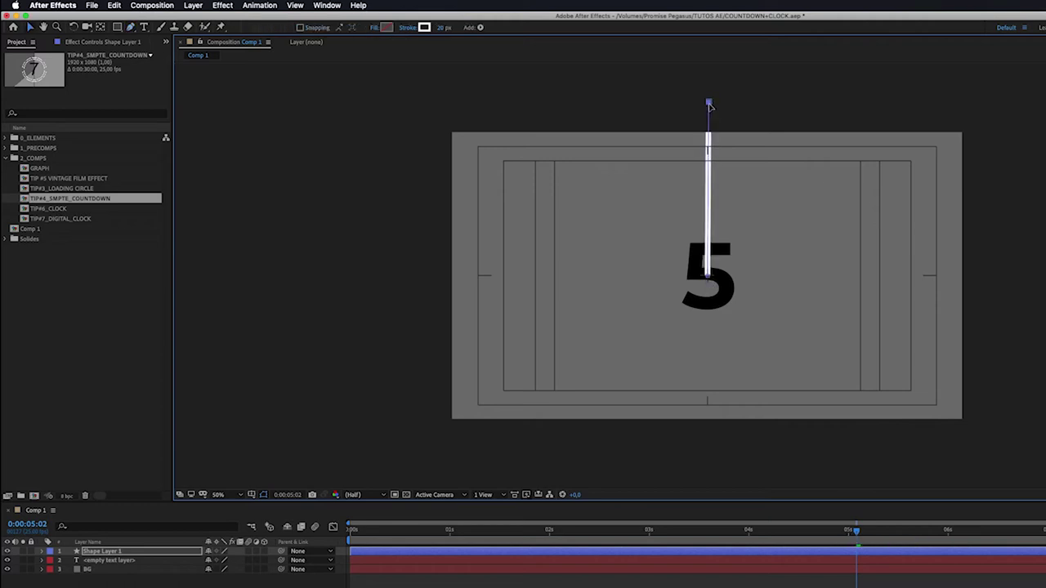
Set the line's stroke colour to black and begin editing its stroke width
{"action": "left_click", "coordinate": [424, 27]}
{"action": "left_click_drag", "start_coordinate": [40, 180], "coordinate": [4, 300]}
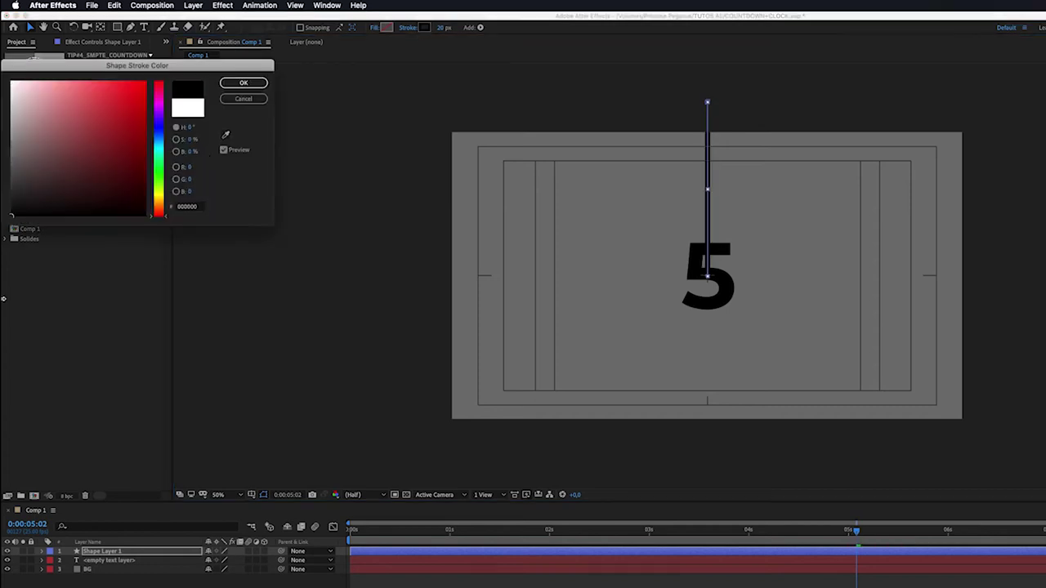
{"action": "left_click", "coordinate": [237, 84]}
{"action": "left_click", "coordinate": [441, 28]}
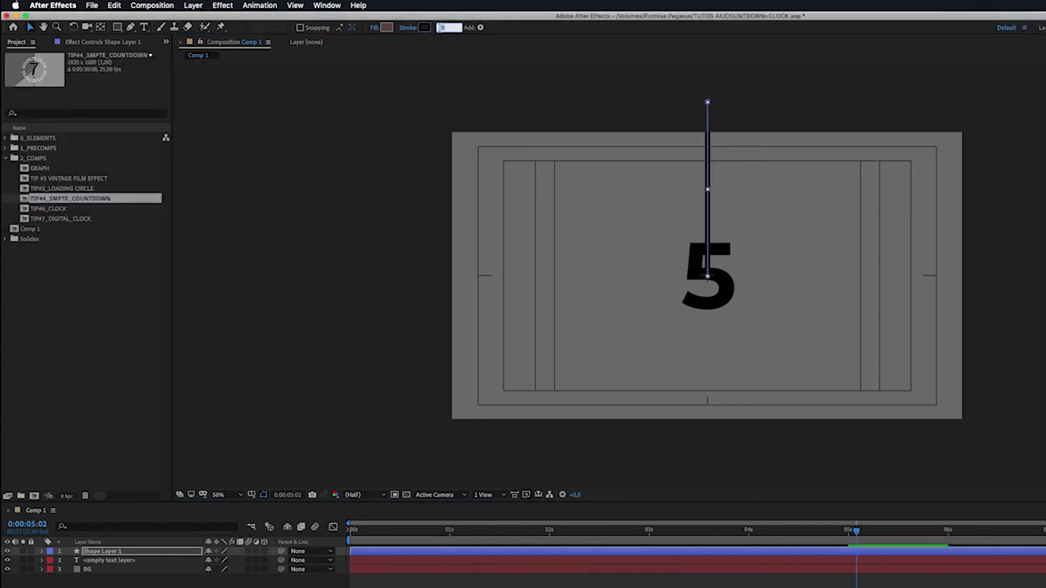
Set the line stroke to 10 and keyframe one full rotation from 0 to 1 second
{"action": "type", "text": "10"}
{"action": "key", "text": "Return"}
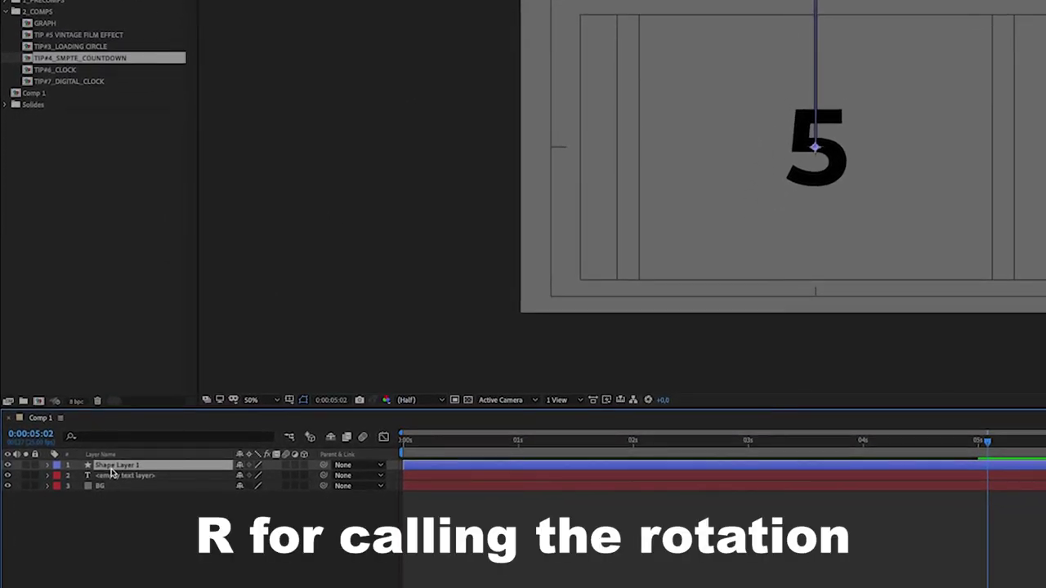
{"action": "key", "text": "r"}
{"action": "key", "text": "Home"}
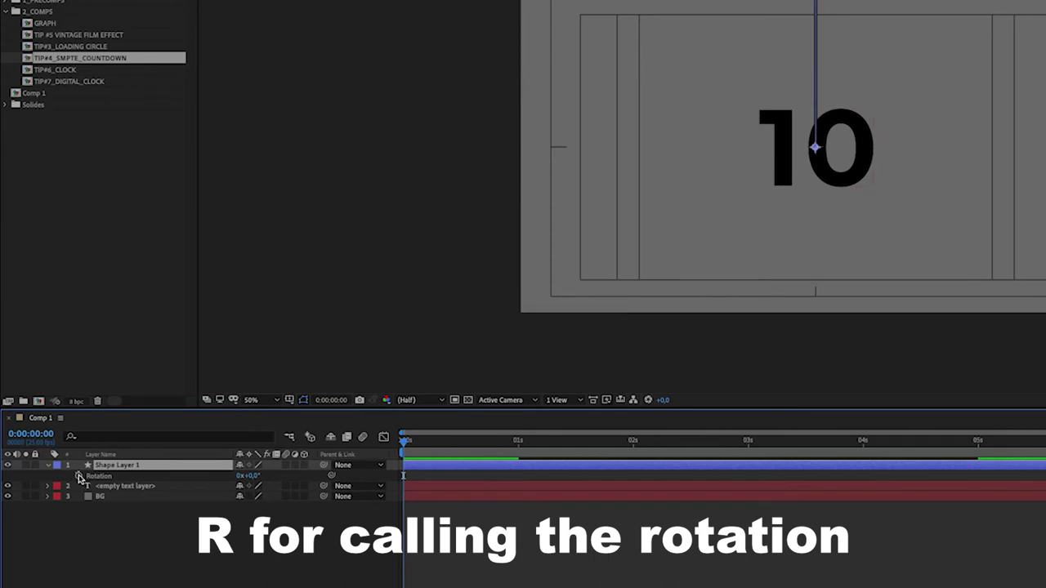
{"action": "left_click", "coordinate": [79, 477]}
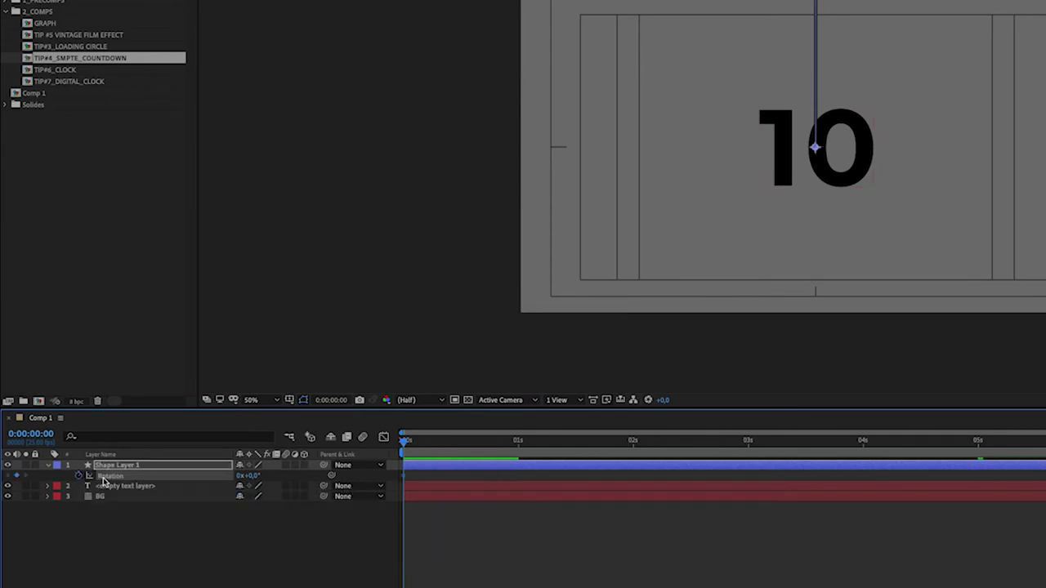
{"action": "left_click", "coordinate": [518, 446]}
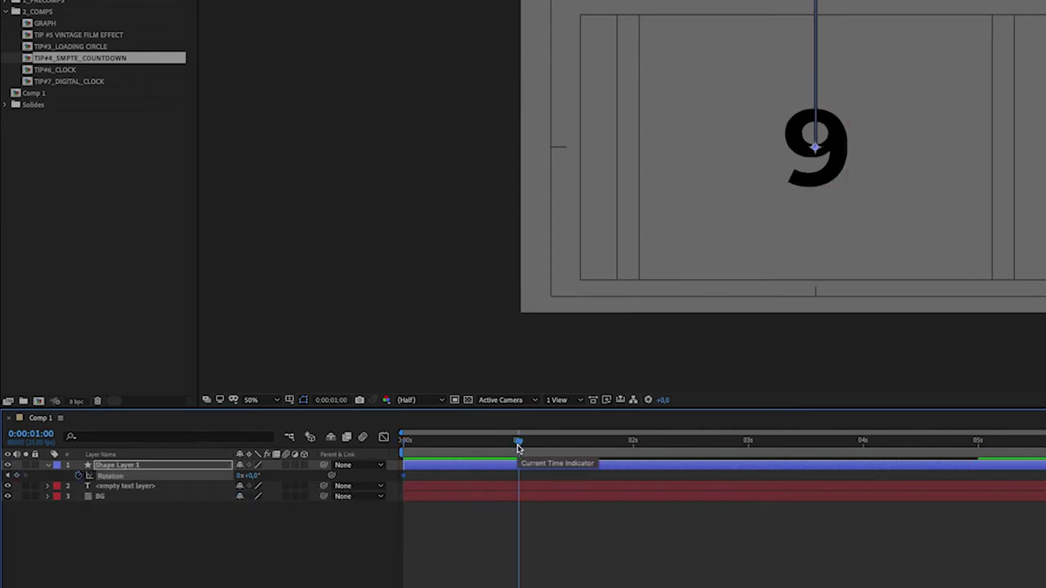
{"action": "left_click", "coordinate": [238, 476]}
{"action": "key", "text": "Return"}
{"action": "left_click_drag", "start_coordinate": [404, 442], "coordinate": [433, 446]}
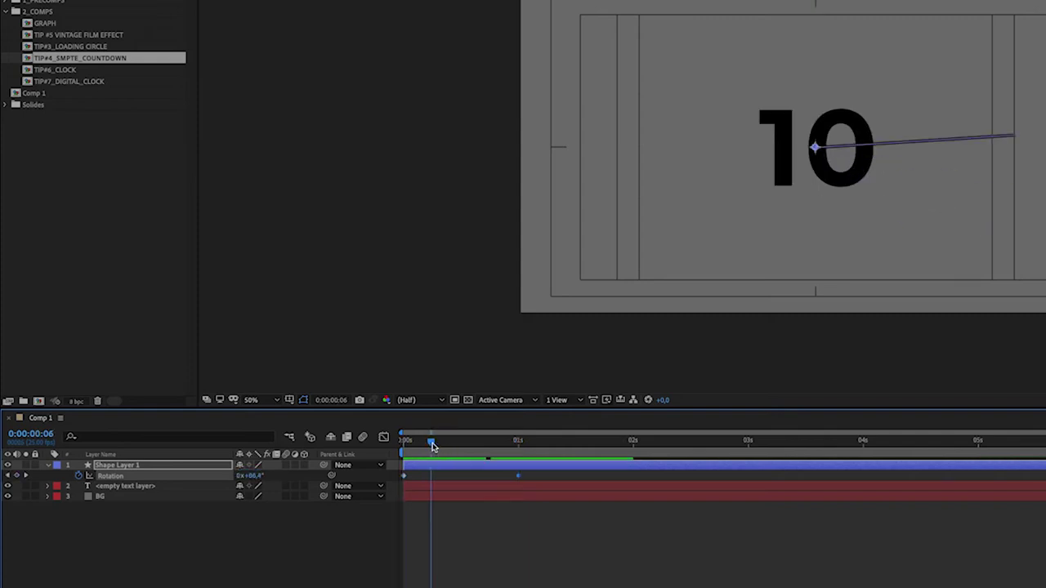
Stretch the line vertically through Shape Layer 1's transform properties
{"action": "left_click", "coordinate": [118, 466]}
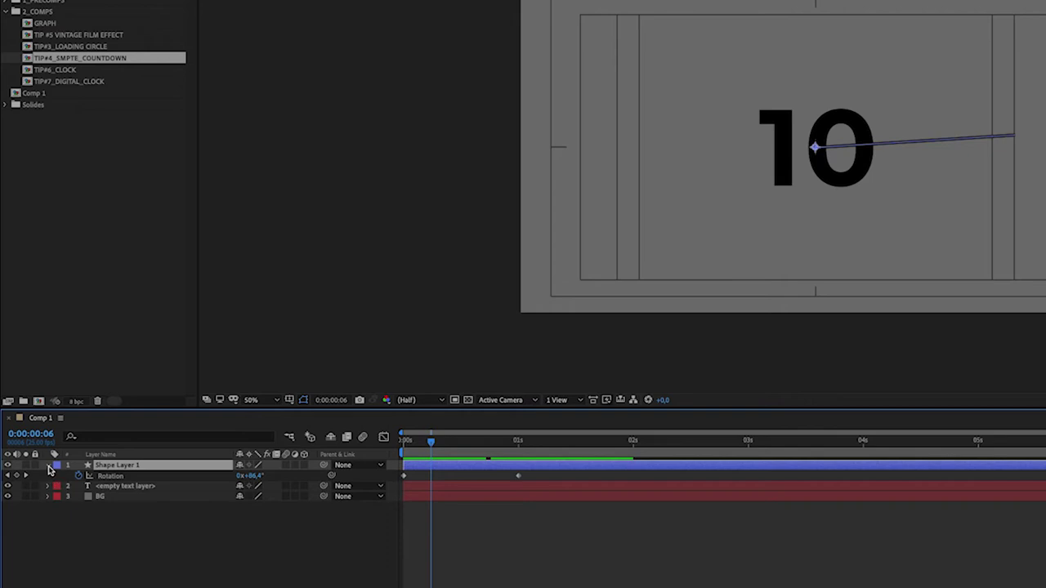
{"action": "left_click", "coordinate": [47, 465]}
{"action": "left_click", "coordinate": [58, 486]}
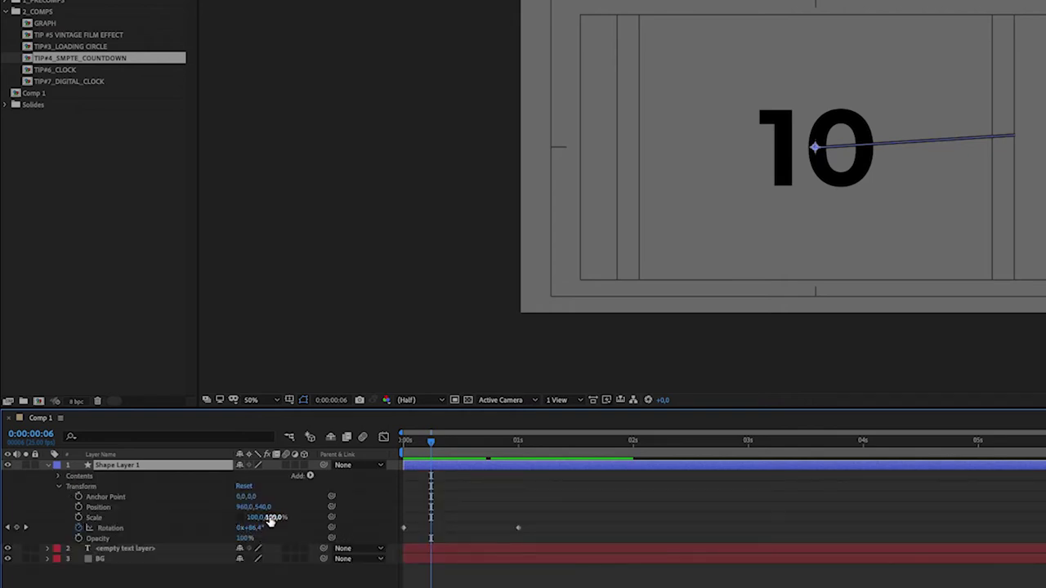
{"action": "left_click_drag", "start_coordinate": [272, 519], "coordinate": [292, 520]}
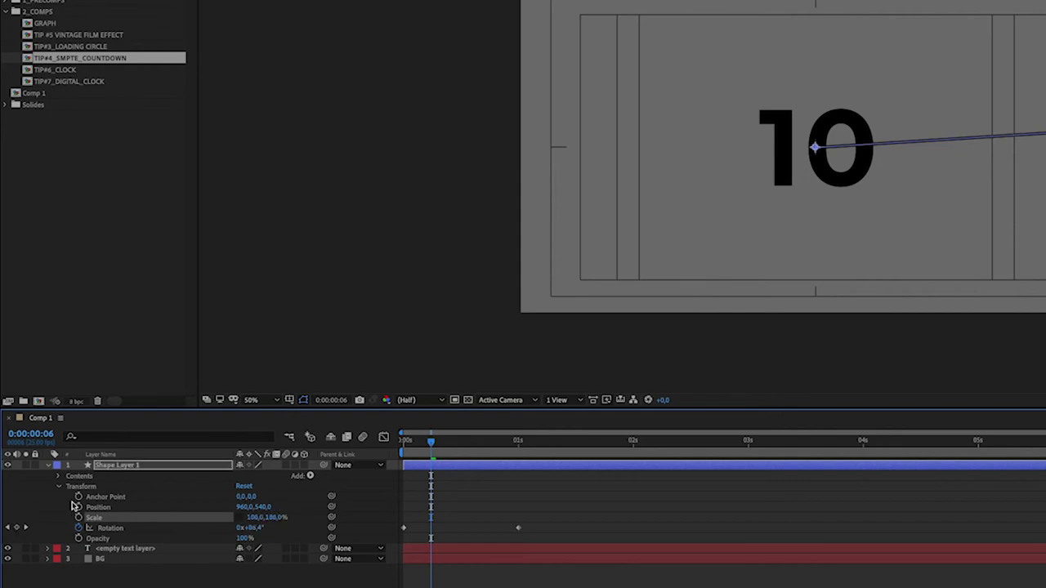
{"action": "left_click_drag", "start_coordinate": [537, 441], "coordinate": [468, 444]}
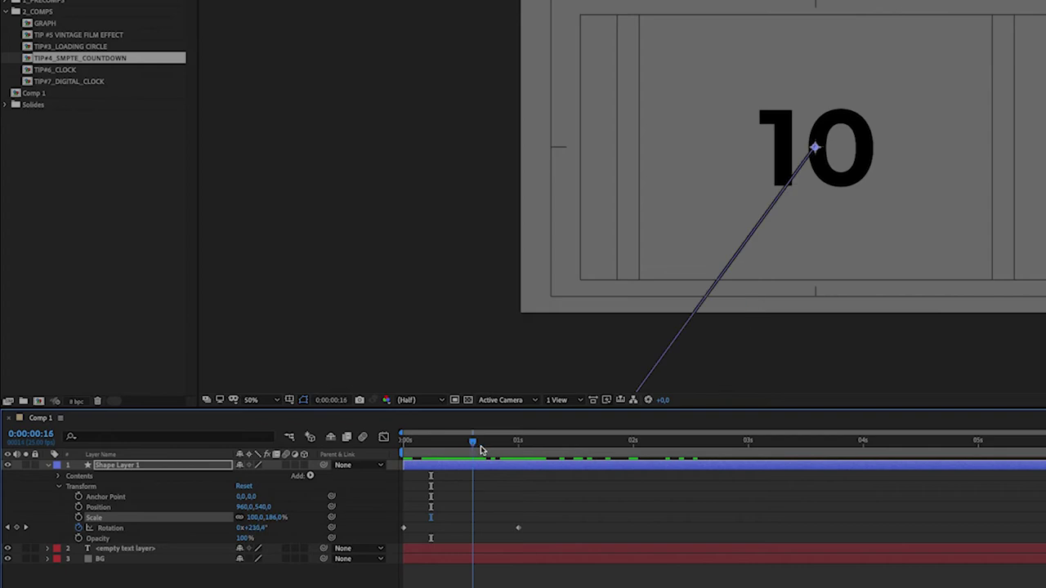
Add a loopOut("cycle") expression to the rotation and preview the sweeping line
{"action": "left_click", "coordinate": [78, 529], "text": "alt"}
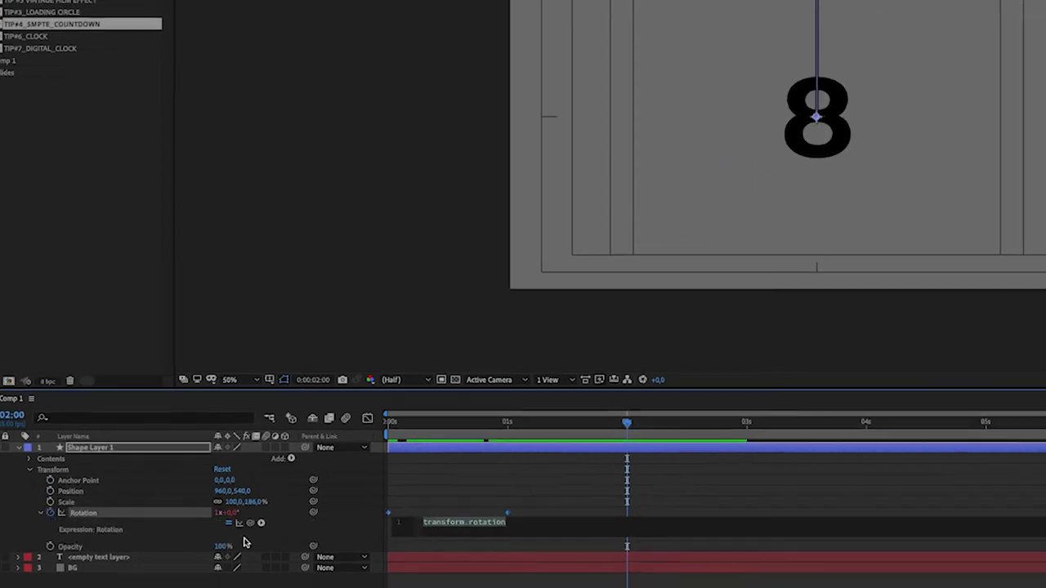
{"action": "type", "text": "loopOut("}
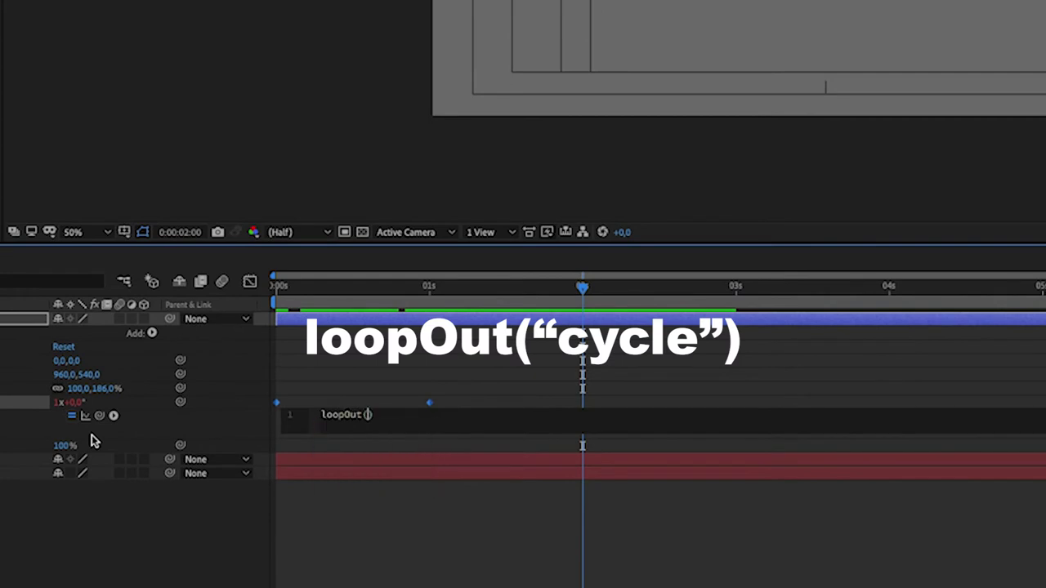
{"action": "type", "text": "\"cycle\")"}
{"action": "left_click", "coordinate": [98, 537]}
{"action": "key", "text": "space"}
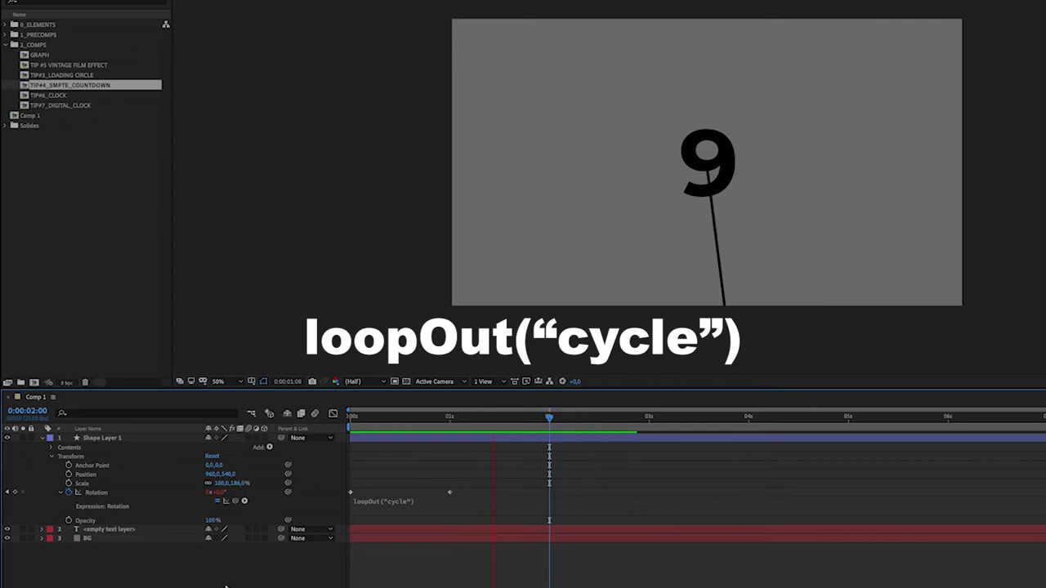
{"action": "left_click", "coordinate": [96, 439]}
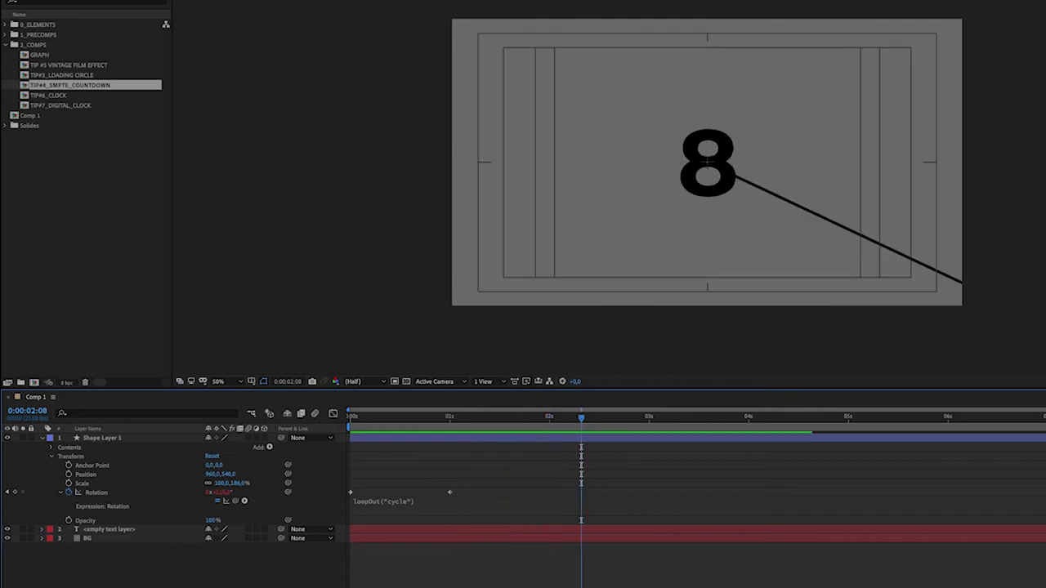
Create a dark grey 3D3D3D solid and place it below Shape Layer 1, above BG
{"action": "left_click", "coordinate": [193, 6]}
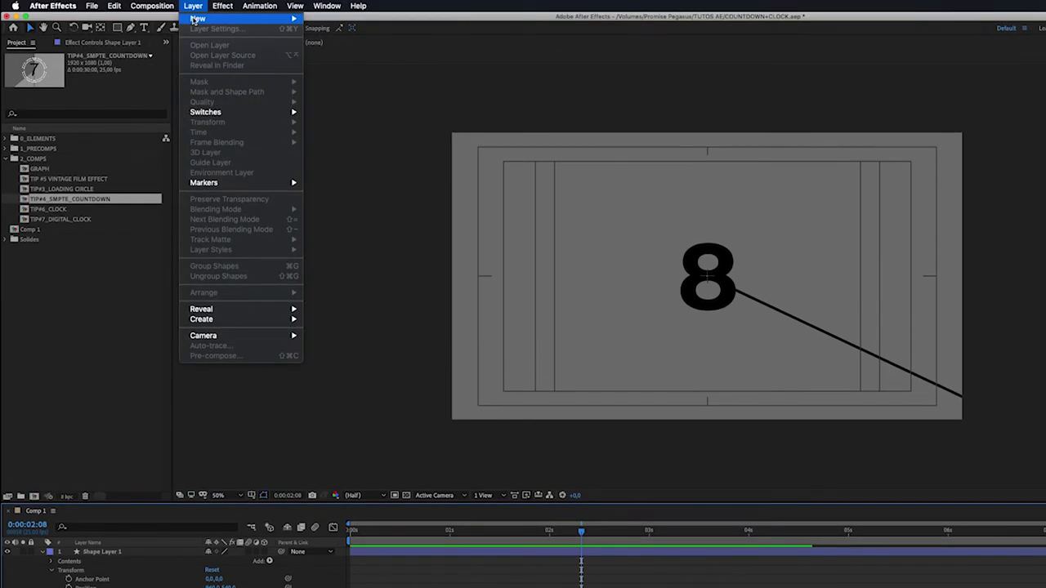
{"action": "left_click", "coordinate": [349, 32]}
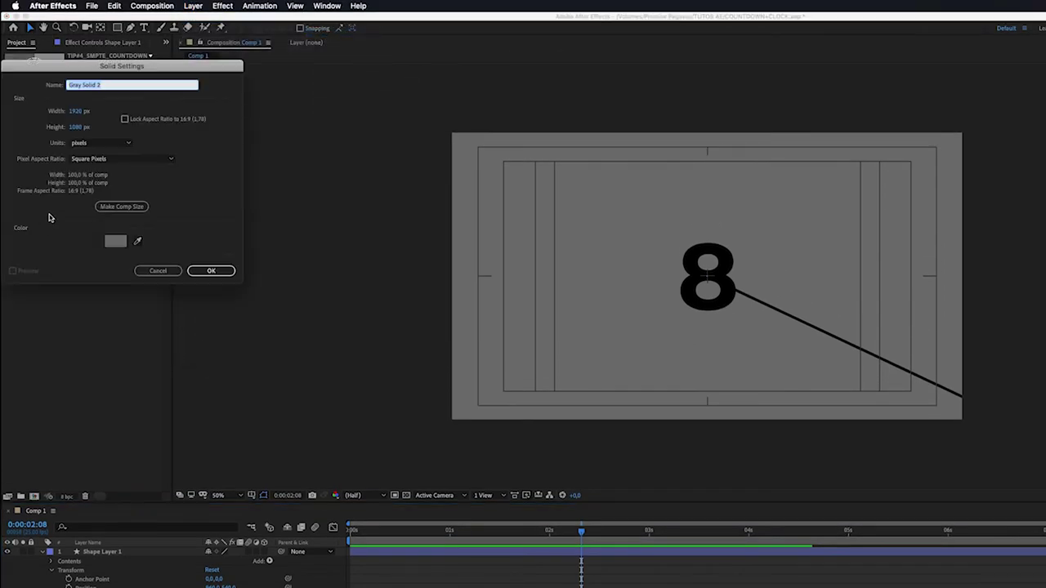
{"action": "left_click", "coordinate": [116, 242]}
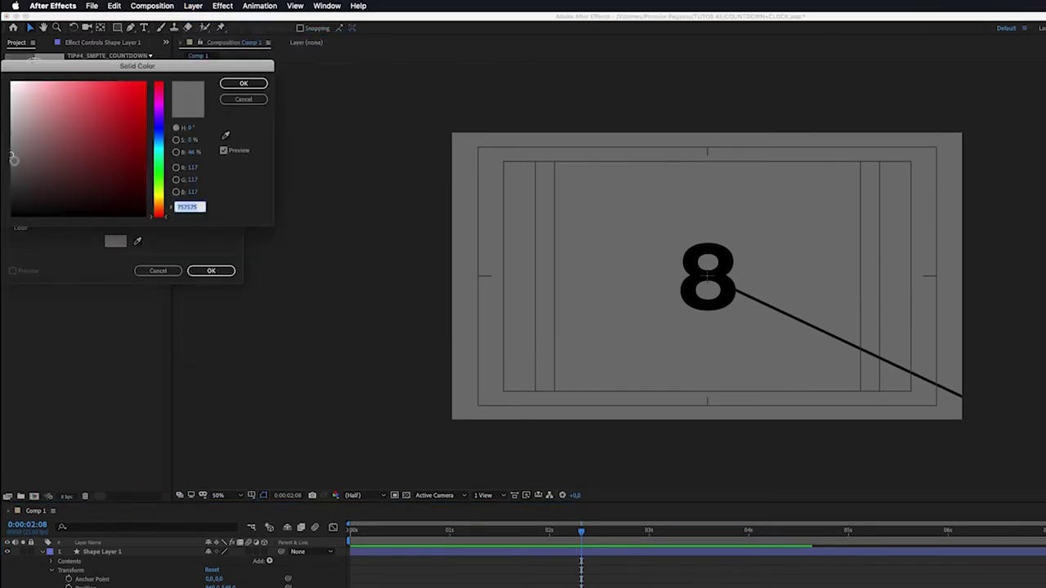
{"action": "left_click_drag", "start_coordinate": [13, 159], "coordinate": [9, 184]}
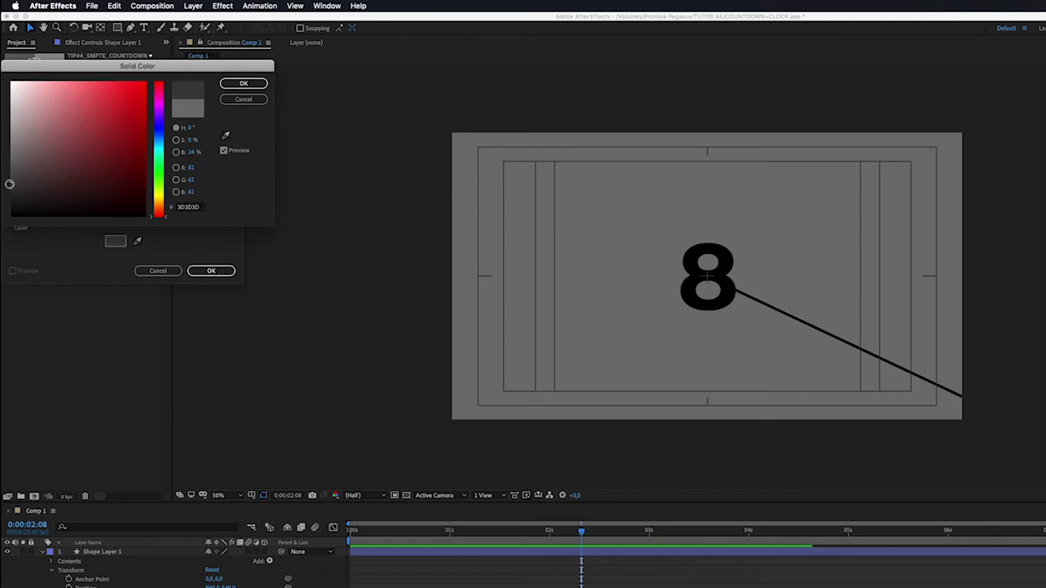
{"action": "left_click", "coordinate": [243, 84]}
{"action": "left_click", "coordinate": [211, 270]}
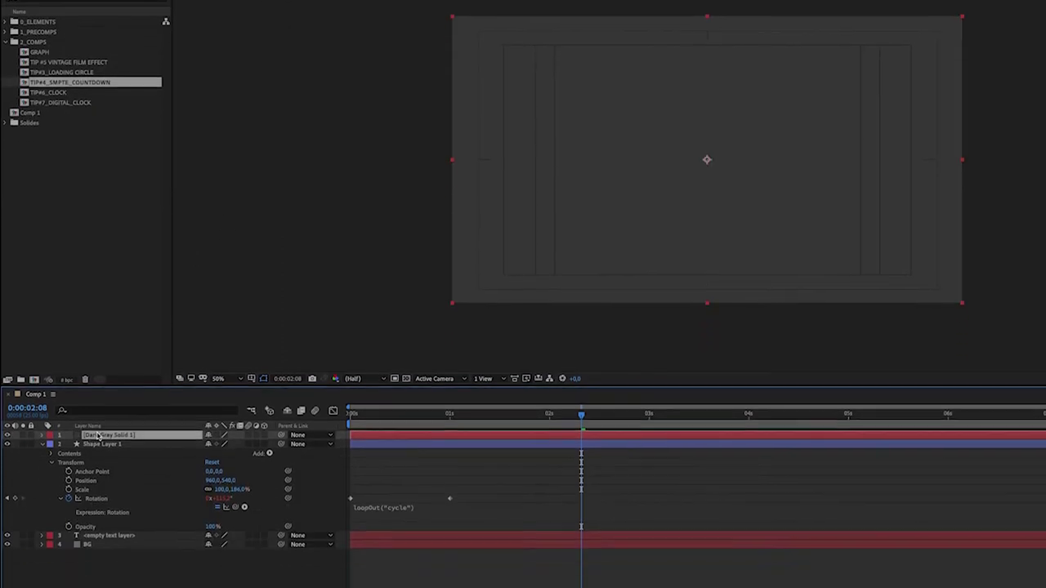
{"action": "mouse_move", "coordinate": [102, 431]}
{"action": "left_mouse_down"}
{"action": "mouse_move", "coordinate": [97, 540]}
{"action": "mouse_move", "coordinate": [90, 427]}
{"action": "left_mouse_up"}
{"action": "left_click", "coordinate": [95, 533]}
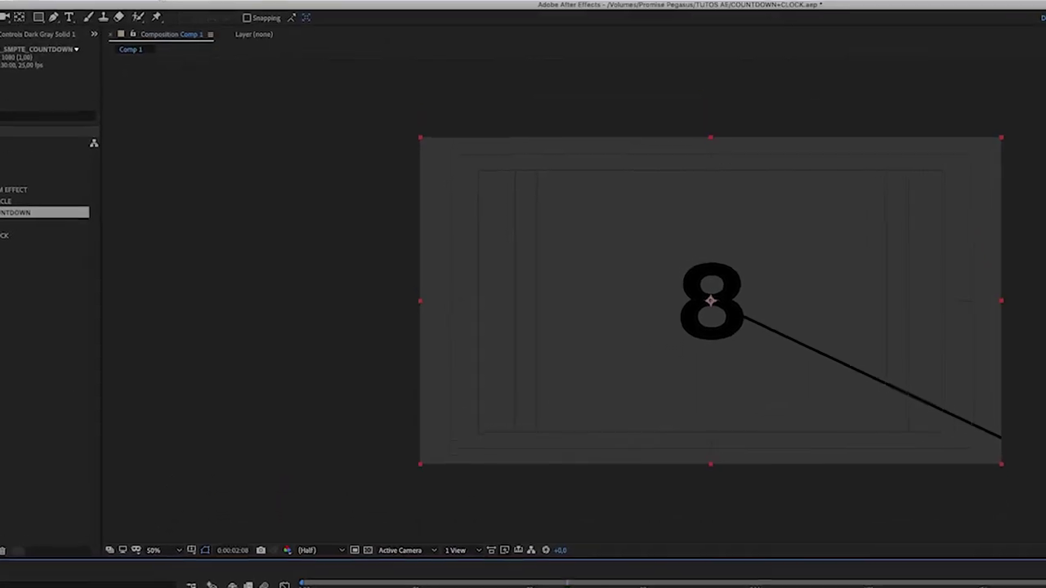
Apply Radial Wipe to the solid, keyframing Transition Completion from 0% at 0s to 100% at 1s
{"action": "left_click", "coordinate": [153, 4]}
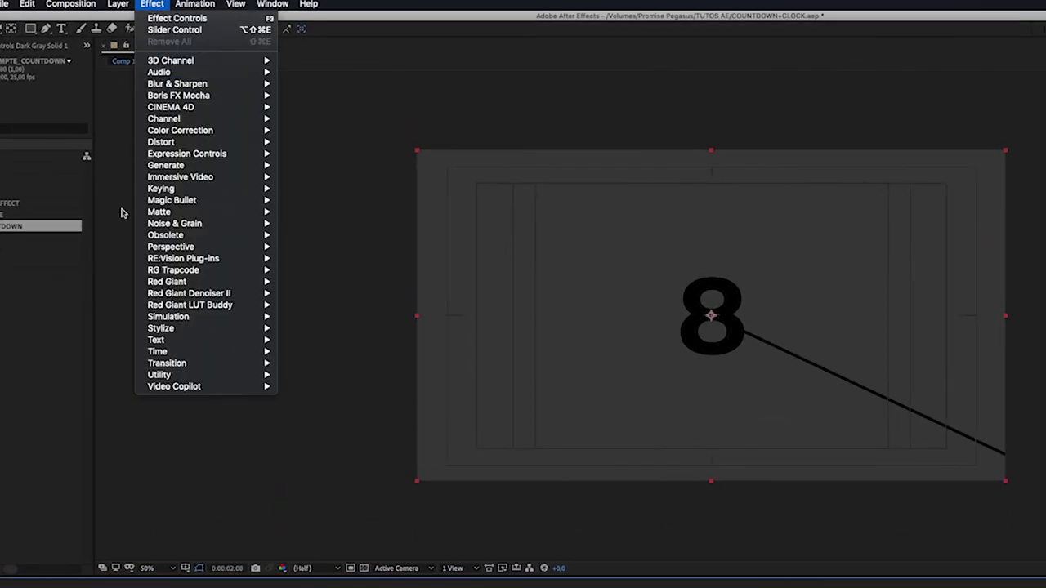
{"action": "mouse_move", "coordinate": [167, 363]}
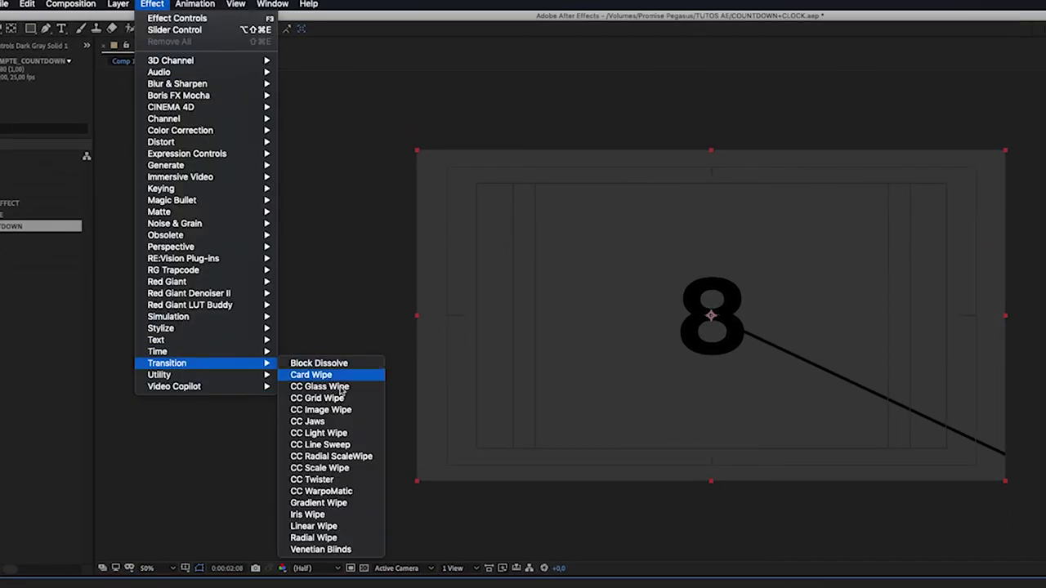
{"action": "left_click", "coordinate": [313, 538]}
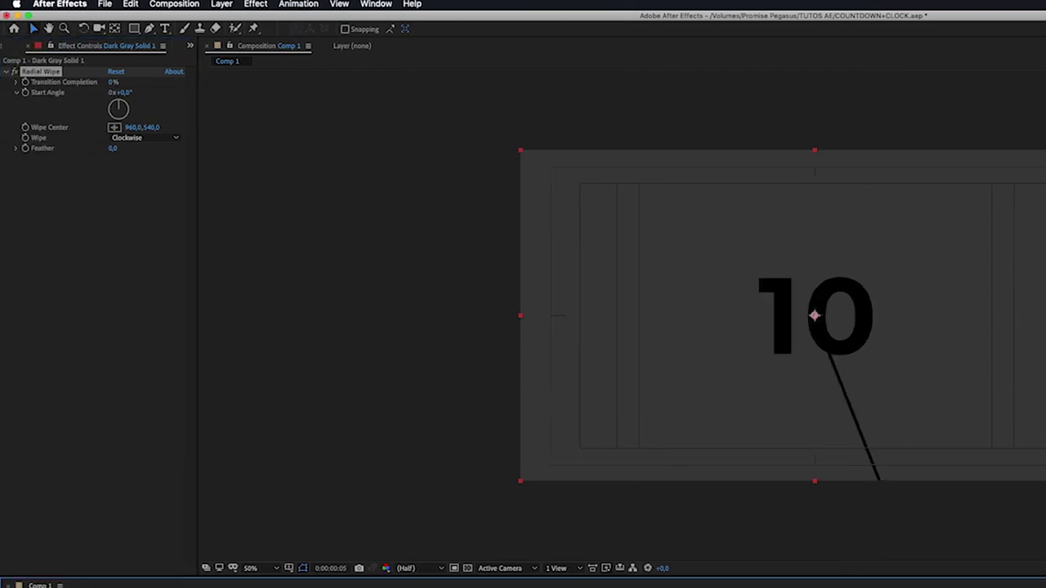
{"action": "key", "text": "space"}
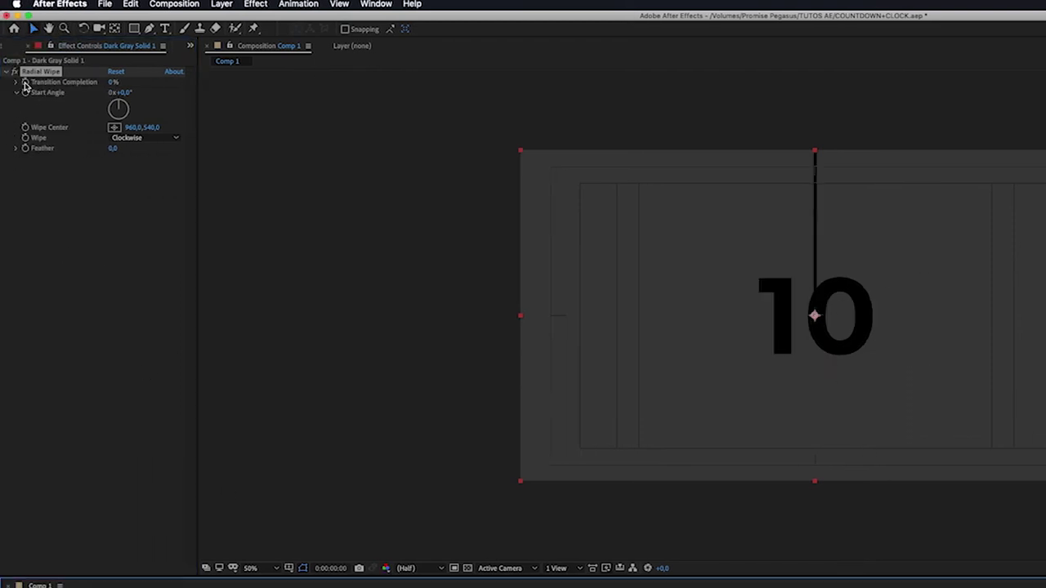
{"action": "left_click", "coordinate": [24, 83]}
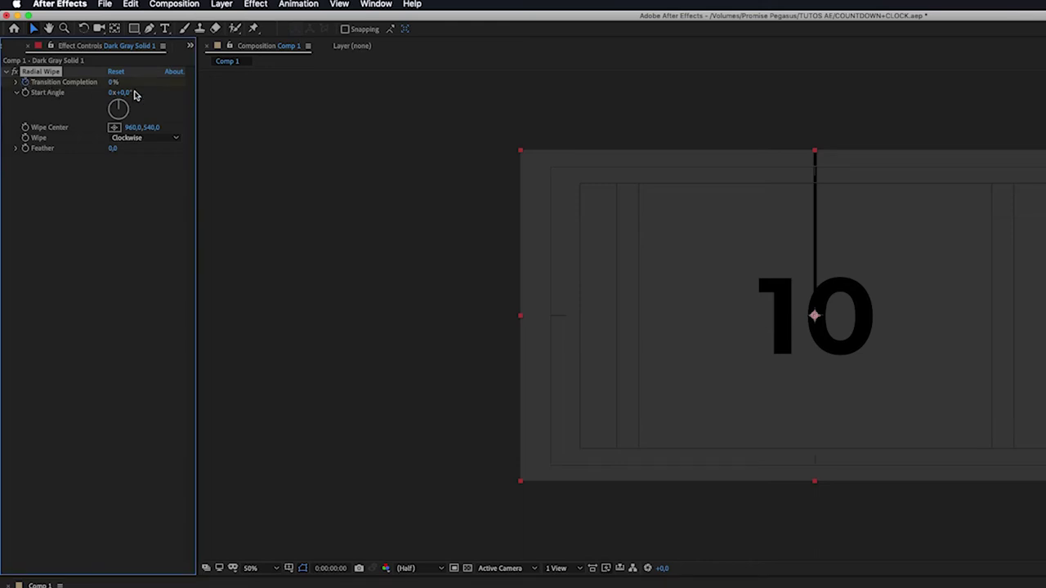
{"action": "left_click", "coordinate": [448, 513]}
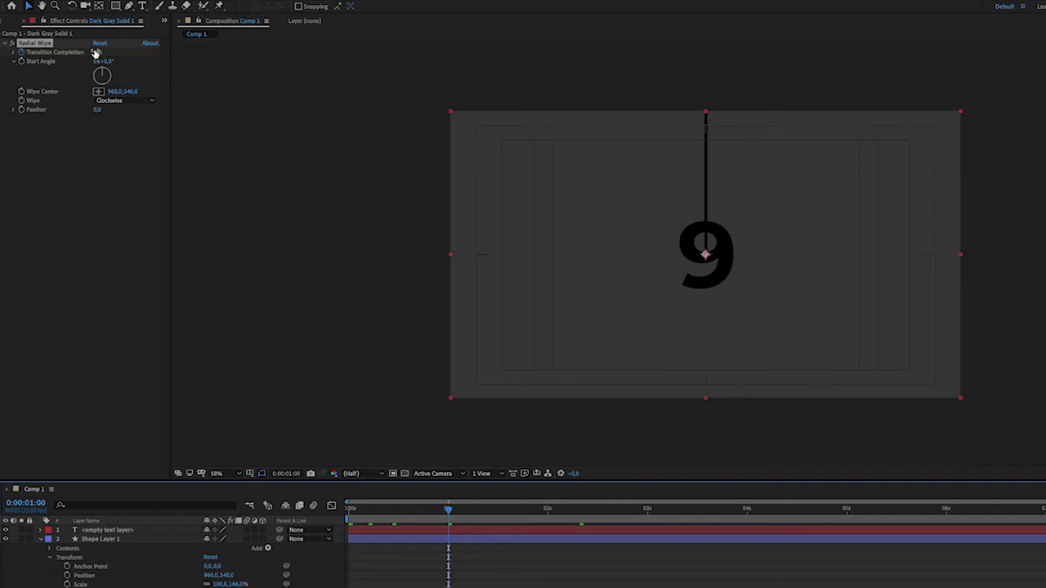
{"action": "left_click_drag", "start_coordinate": [95, 53], "coordinate": [262, 62]}
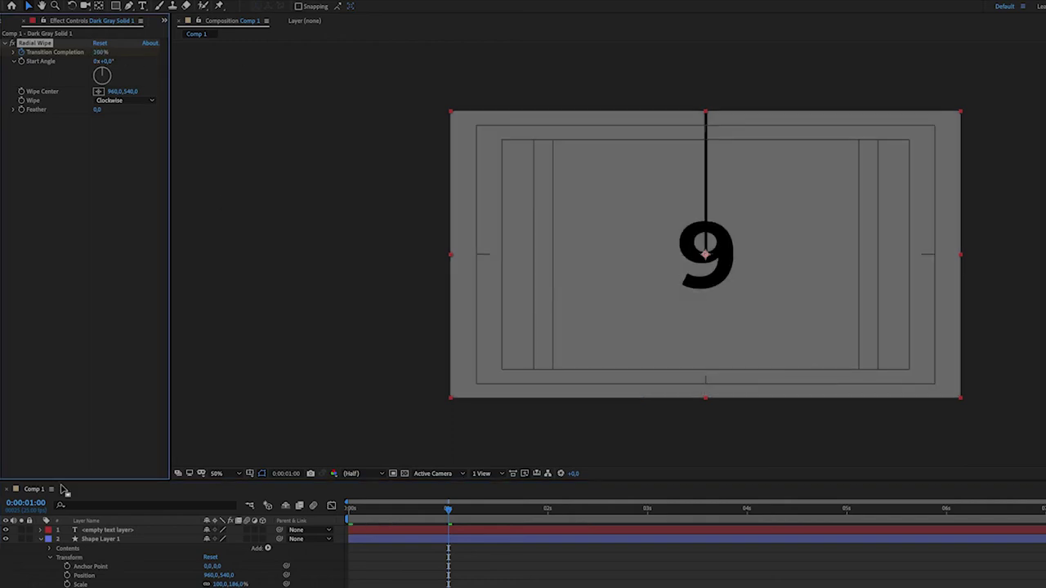
{"action": "key", "text": "space"}
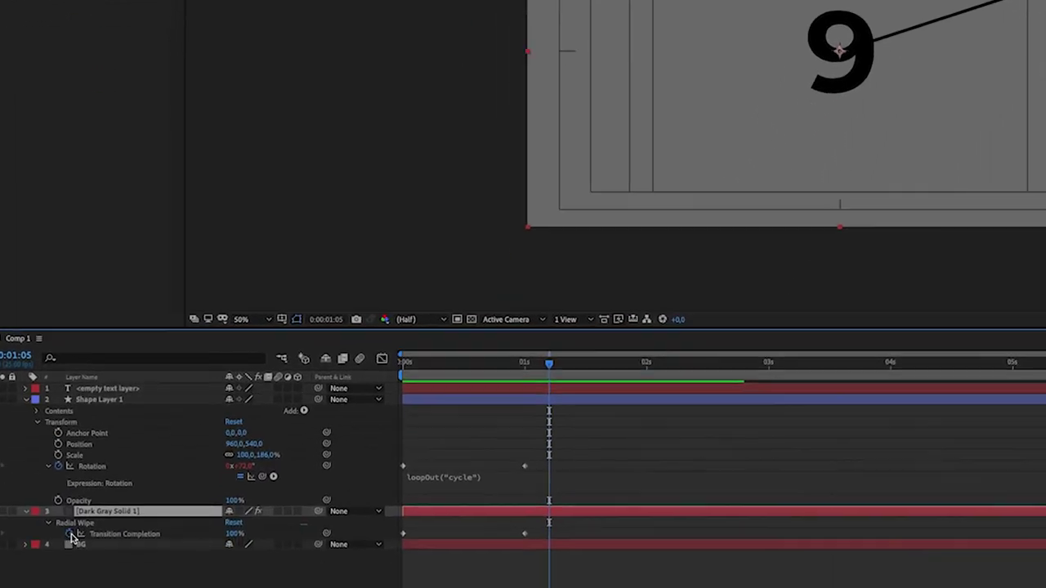
Give Transition Completion a loopOut("cycle") expression and preview the repeating wipe
{"action": "type", "text": "loo"}
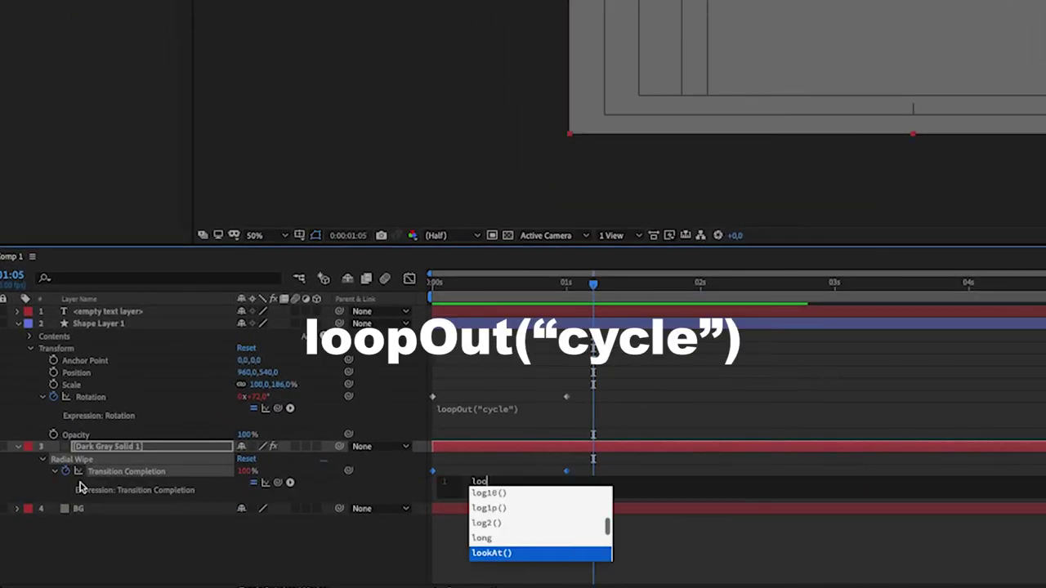
{"action": "type", "text": "pOut(\"cycle"}
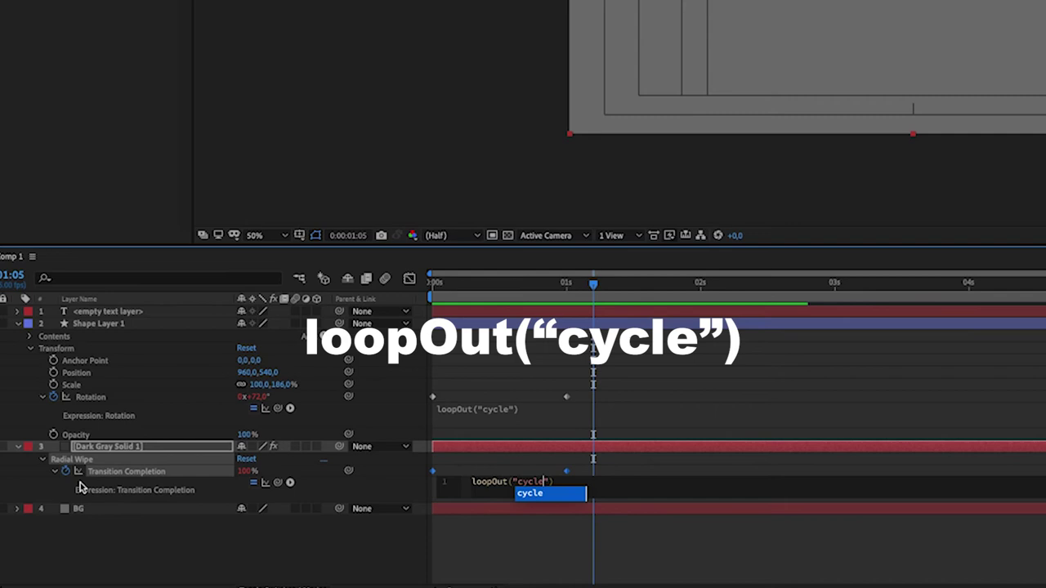
{"action": "left_click", "coordinate": [120, 525]}
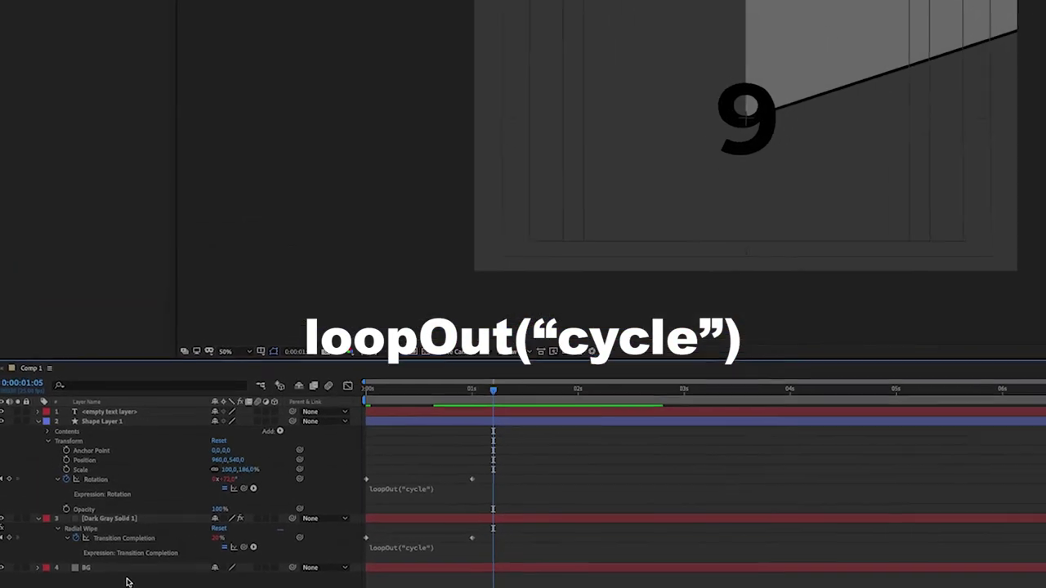
{"action": "key", "text": "space"}
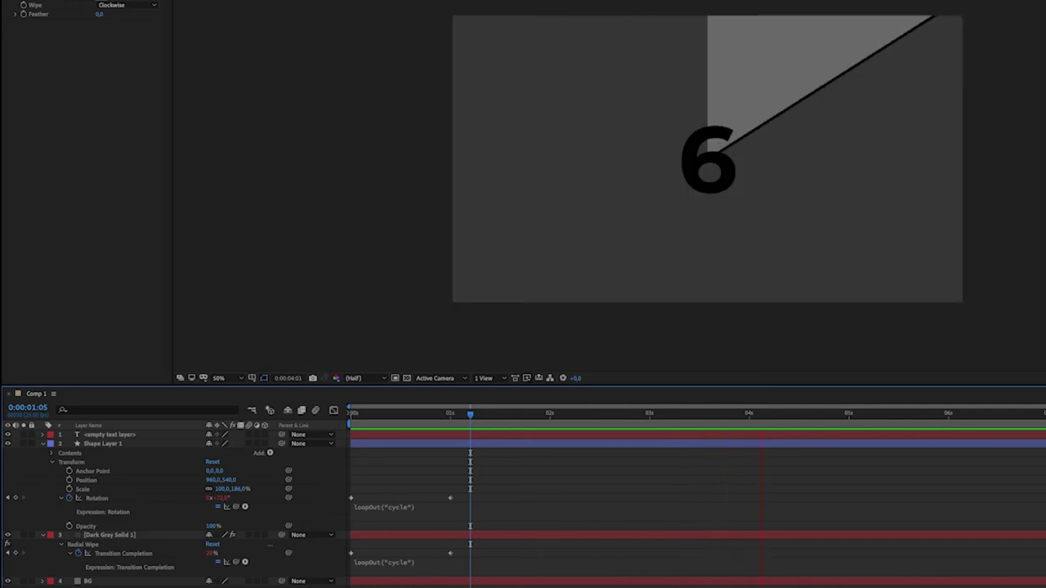
{"action": "key", "text": "space"}
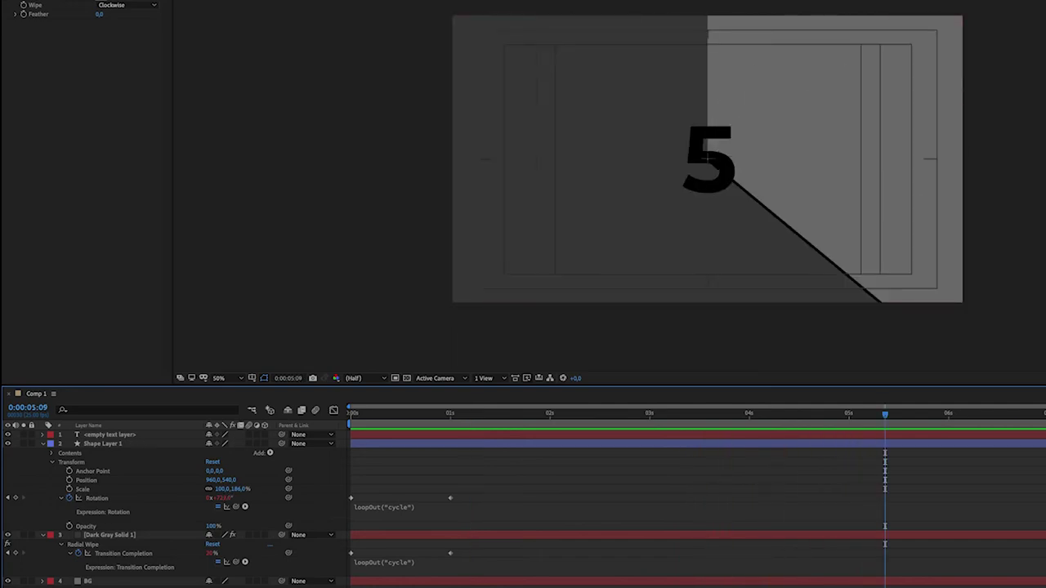
Draw a vertical line through the frame centre with a 5 px stroke
{"action": "left_click", "coordinate": [63, 29]}
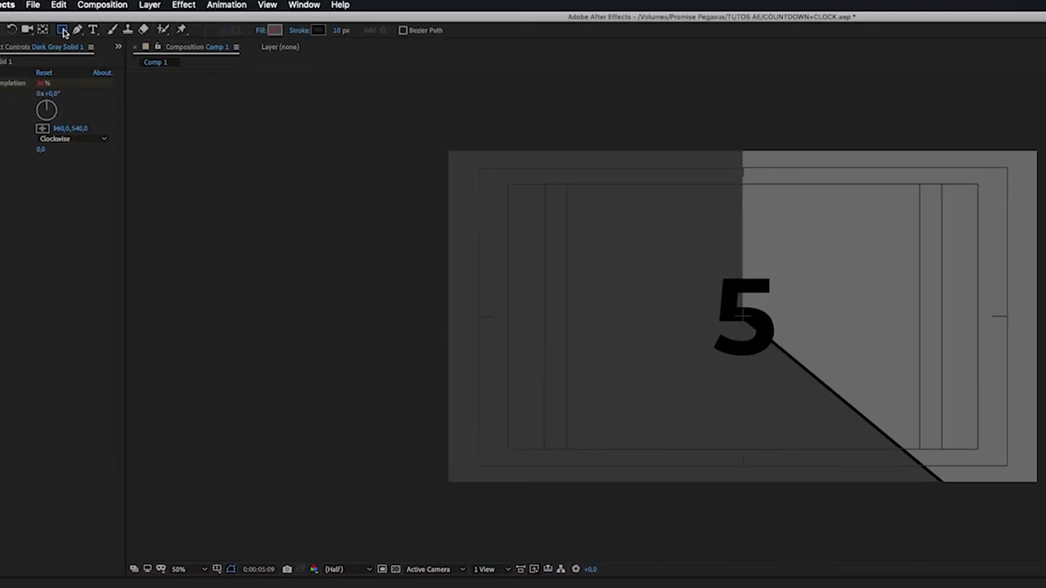
{"action": "left_click", "coordinate": [77, 30]}
{"action": "left_click", "coordinate": [704, 112]}
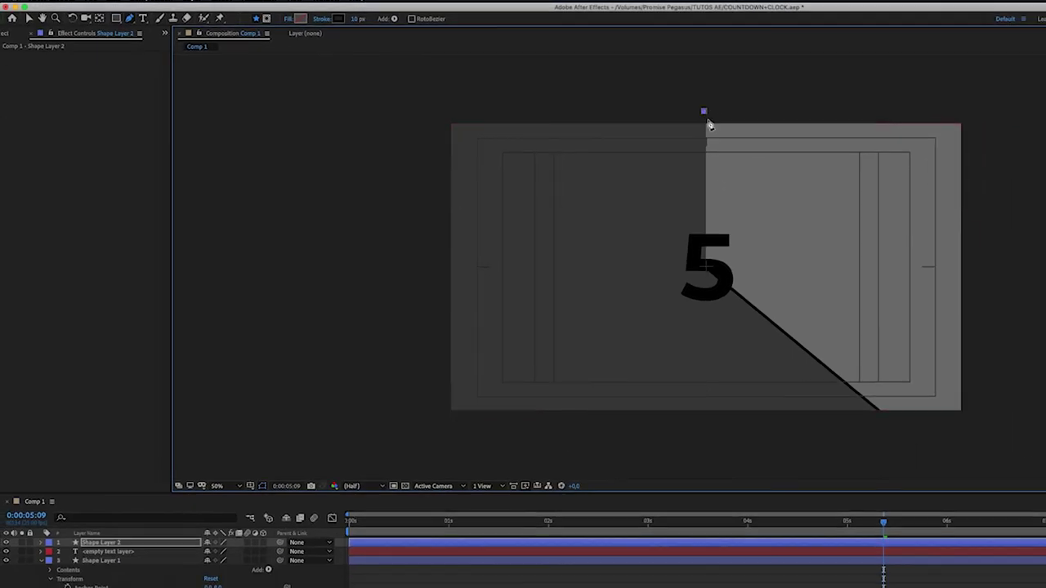
{"action": "left_click", "coordinate": [707, 425]}
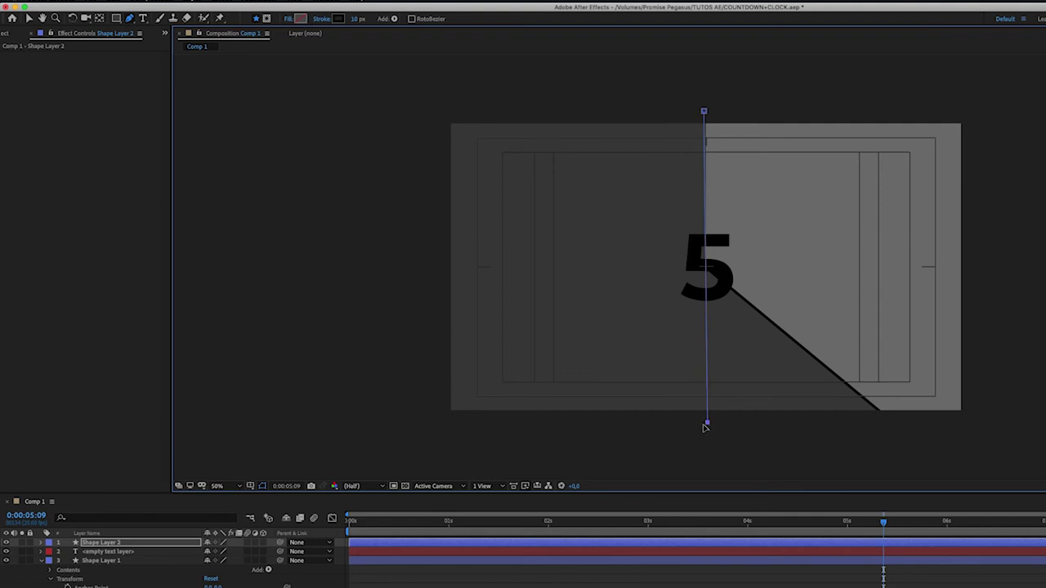
{"action": "key", "text": "v"}
{"action": "left_click", "coordinate": [441, 18]}
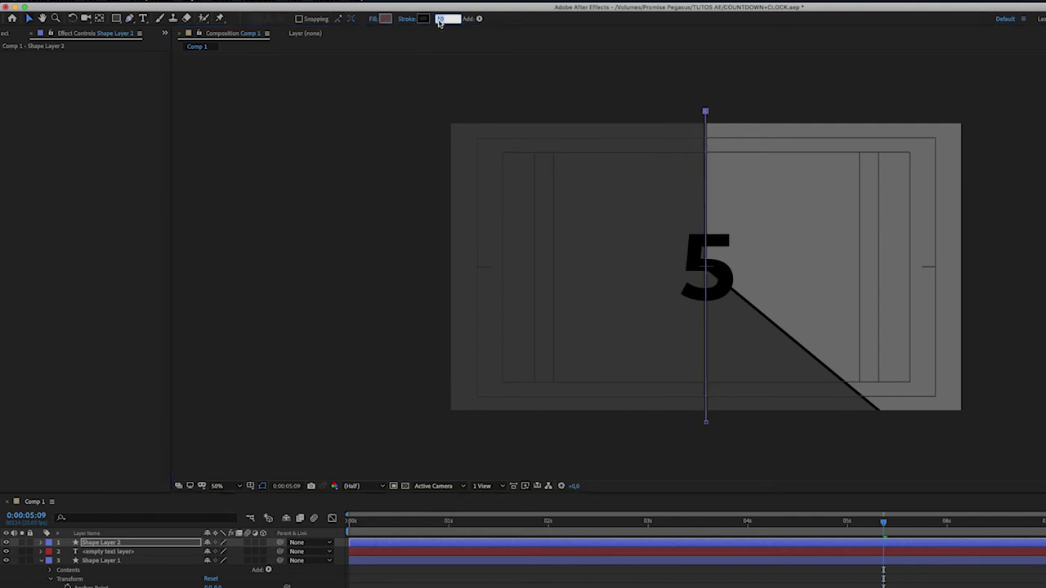
{"action": "type", "text": "5"}
{"action": "key", "text": "Return"}
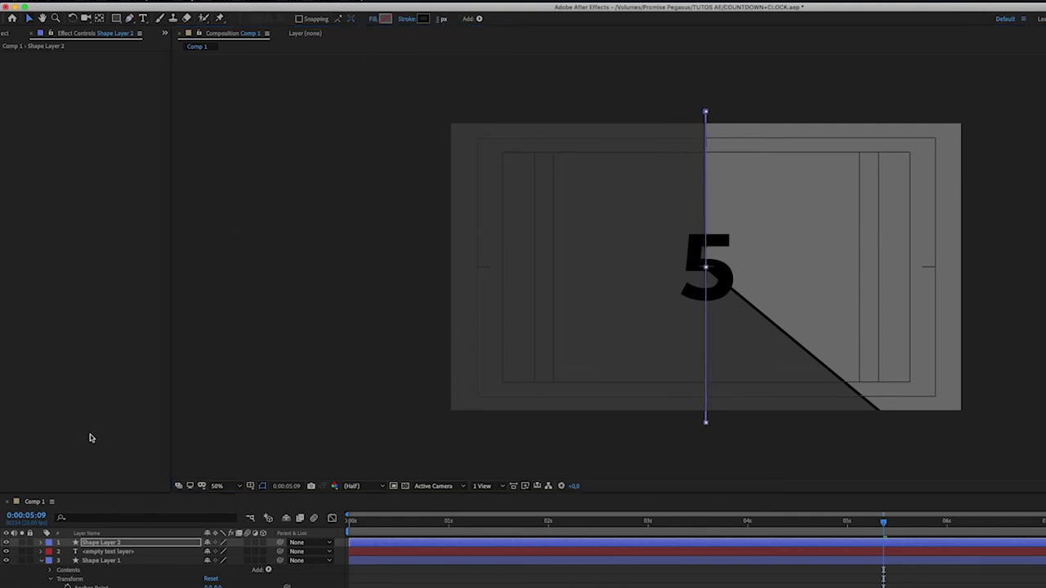
{"action": "left_click", "coordinate": [115, 555]}
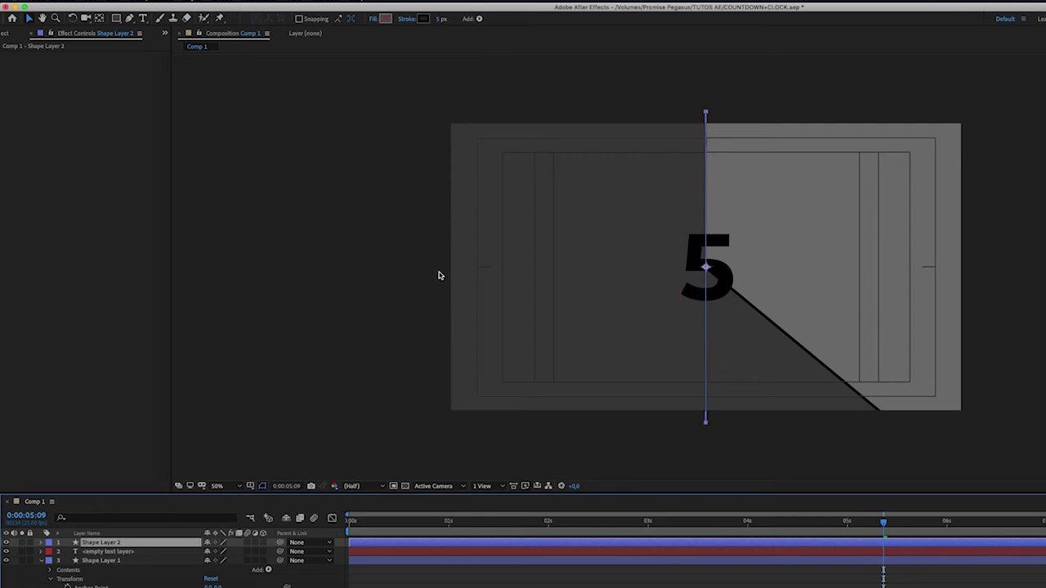
Draw a horizontal line across the frame centre to complete the crosshair
{"action": "left_click", "coordinate": [128, 18]}
{"action": "left_click", "coordinate": [442, 270]}
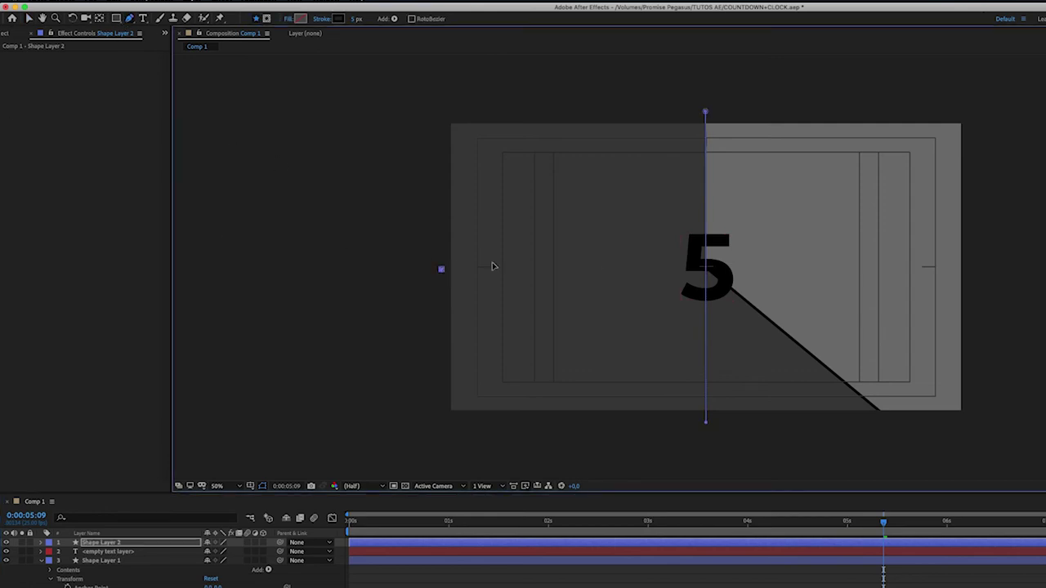
{"action": "left_click", "coordinate": [968, 271]}
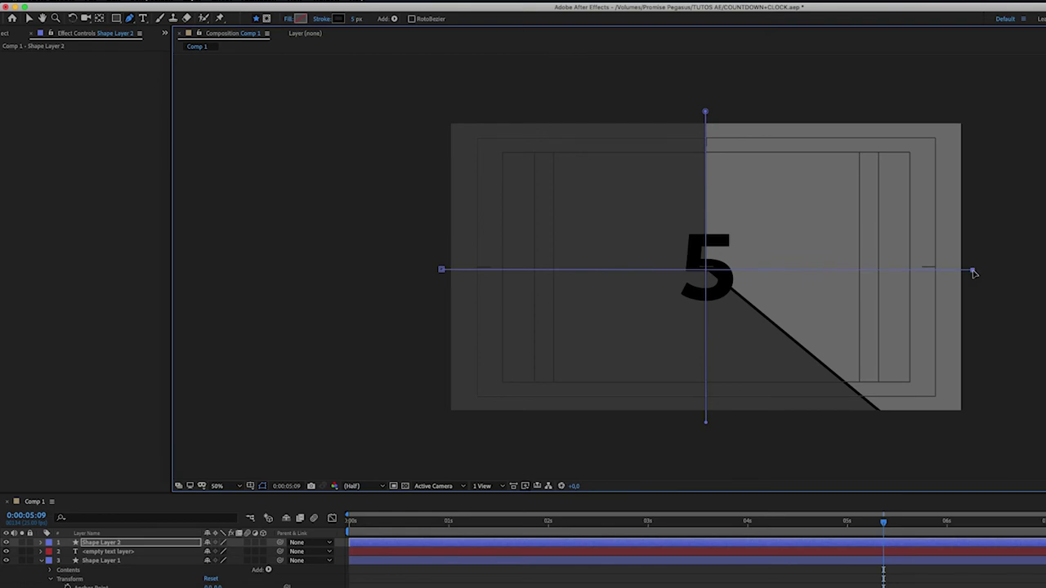
{"action": "key", "text": "v"}
{"action": "scroll", "coordinate": [705, 269], "scroll_direction": "up", "scroll_amount": 2}
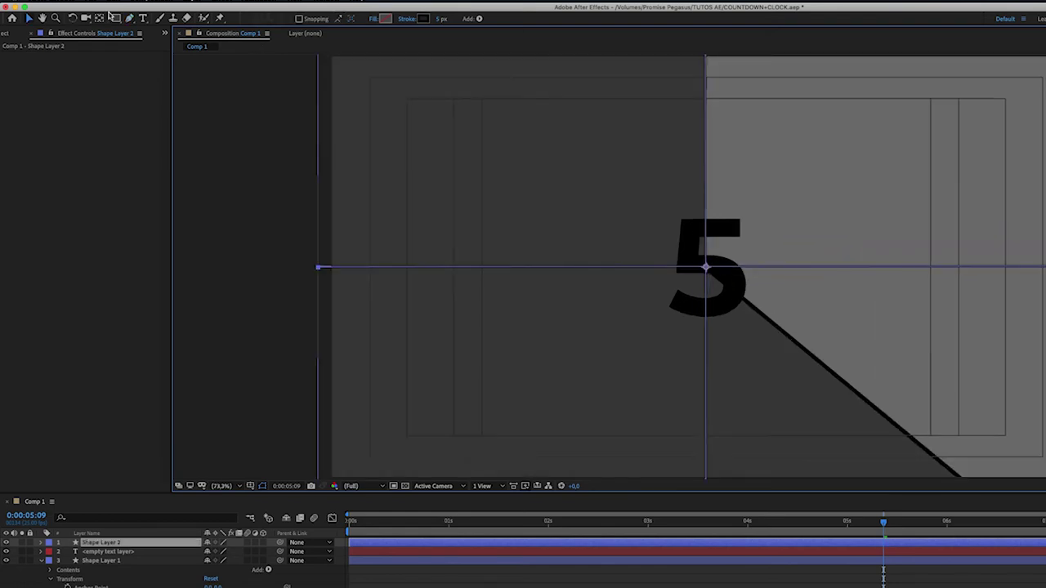
{"action": "left_click_drag", "start_coordinate": [110, 17], "coordinate": [139, 41]}
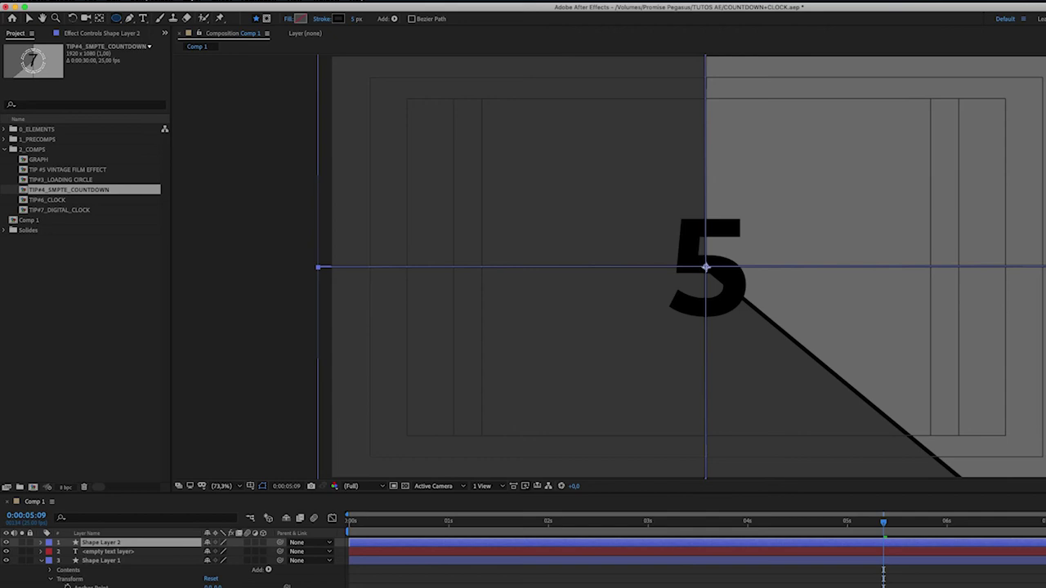
Draw a circle centred on the number with a white 10 px stroke
{"action": "left_click", "coordinate": [706, 268]}
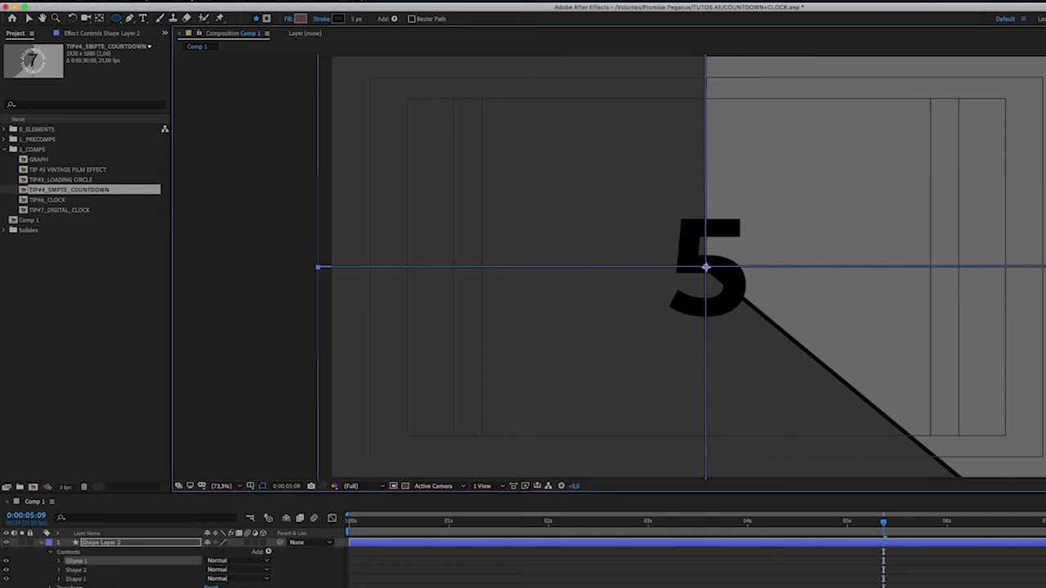
{"action": "left_click_drag", "start_coordinate": [698, 255], "coordinate": [588, 136]}
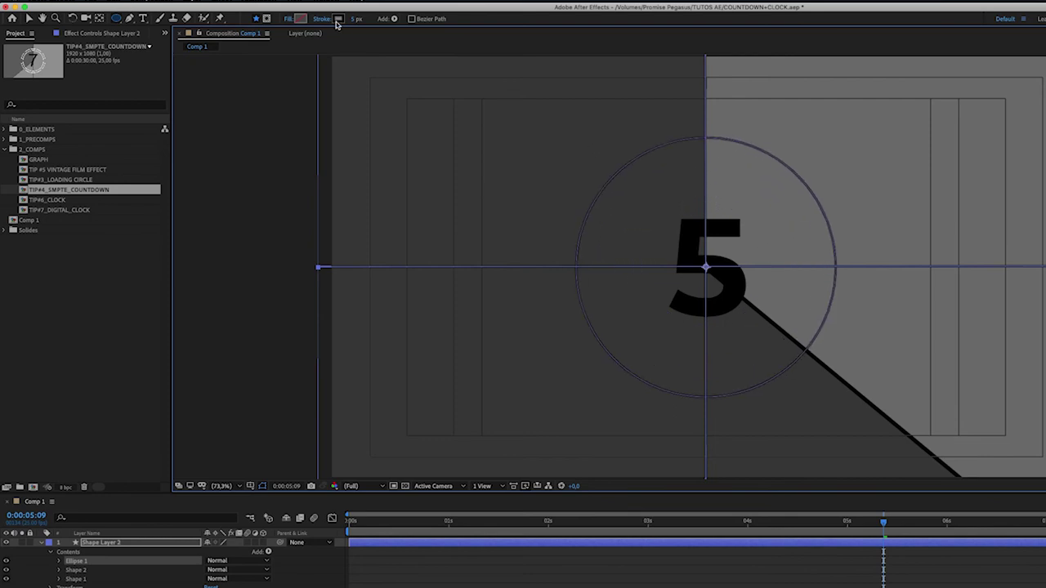
{"action": "left_click", "coordinate": [338, 19]}
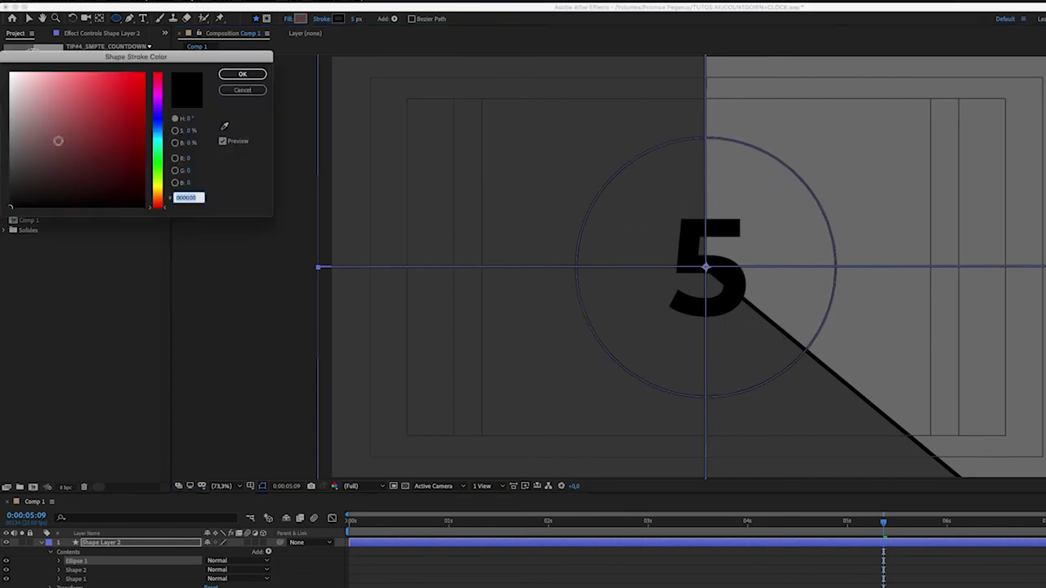
{"action": "left_click_drag", "start_coordinate": [58, 140], "coordinate": [11, 73]}
{"action": "left_click", "coordinate": [242, 73]}
{"action": "left_click", "coordinate": [353, 19]}
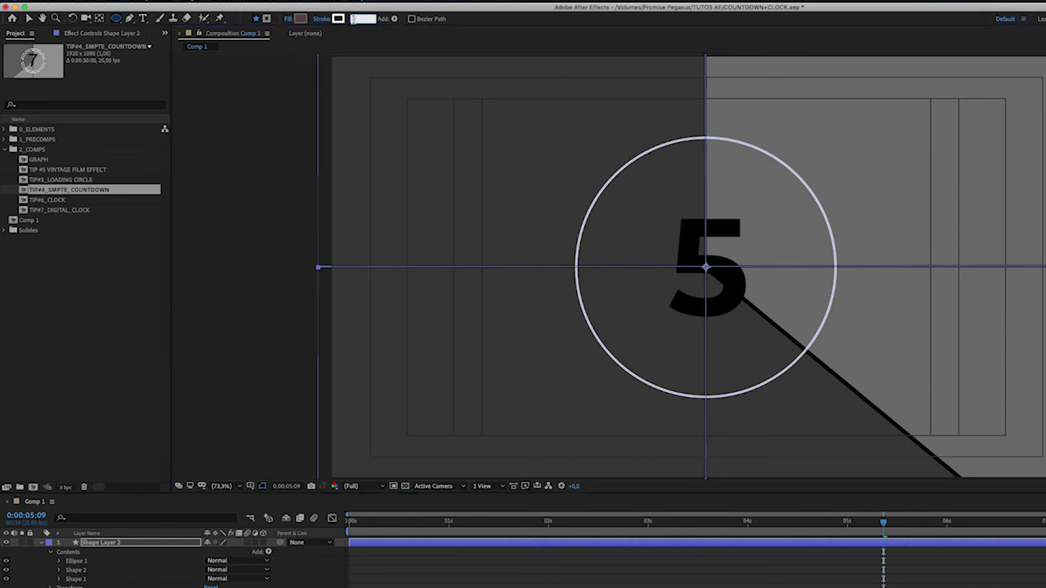
{"action": "type", "text": "10"}
{"action": "key", "text": "Return"}
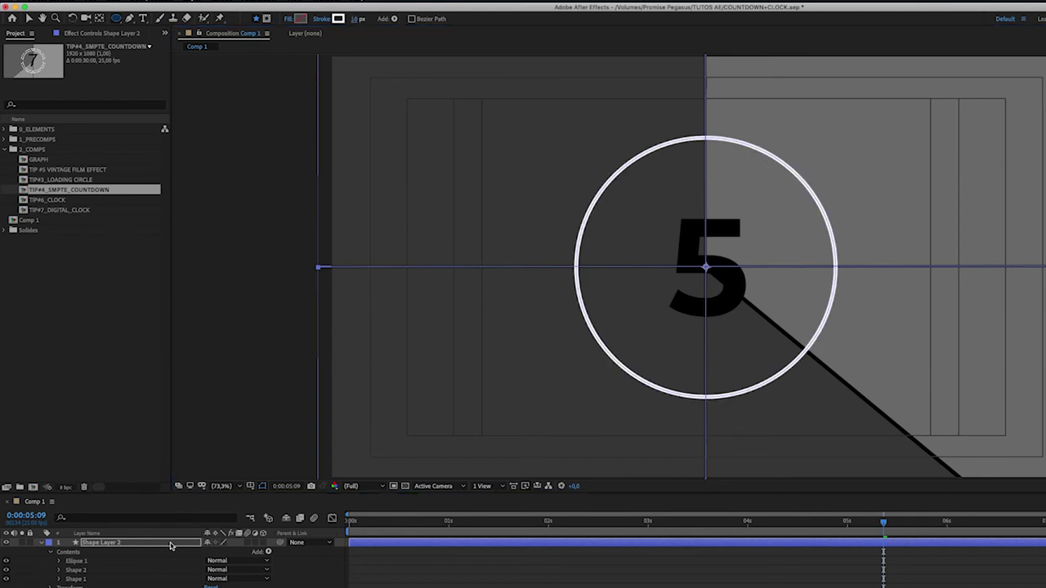
Duplicate Ellipse 1 and scale Ellipse 2 to 119% as an outer ring
{"action": "left_click", "coordinate": [117, 543]}
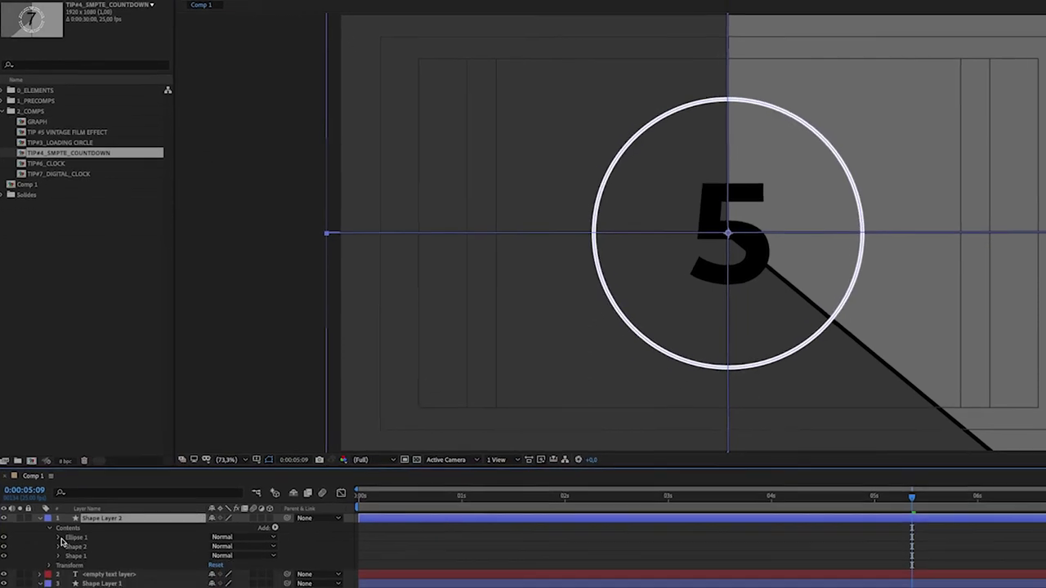
{"action": "left_click", "coordinate": [73, 561]}
{"action": "key", "text": "super+d"}
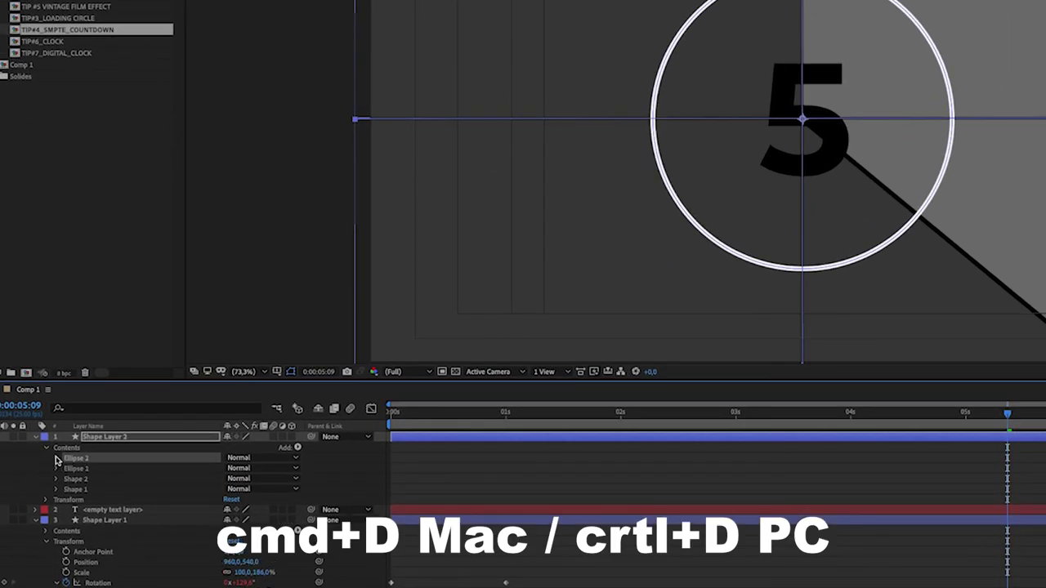
{"action": "left_click", "coordinate": [56, 458]}
{"action": "left_click", "coordinate": [67, 499]}
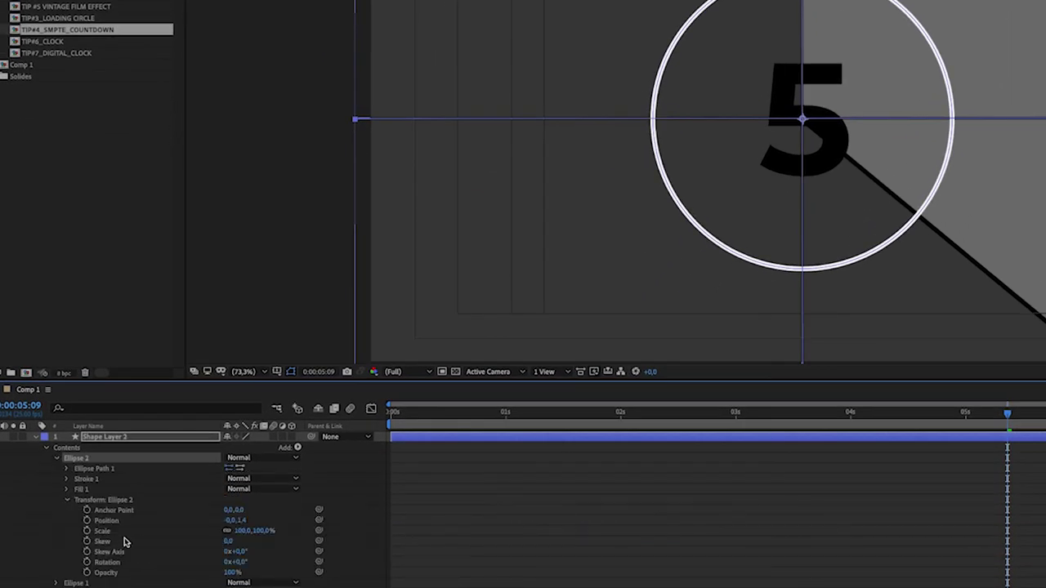
{"action": "left_click_drag", "start_coordinate": [258, 531], "coordinate": [268, 530]}
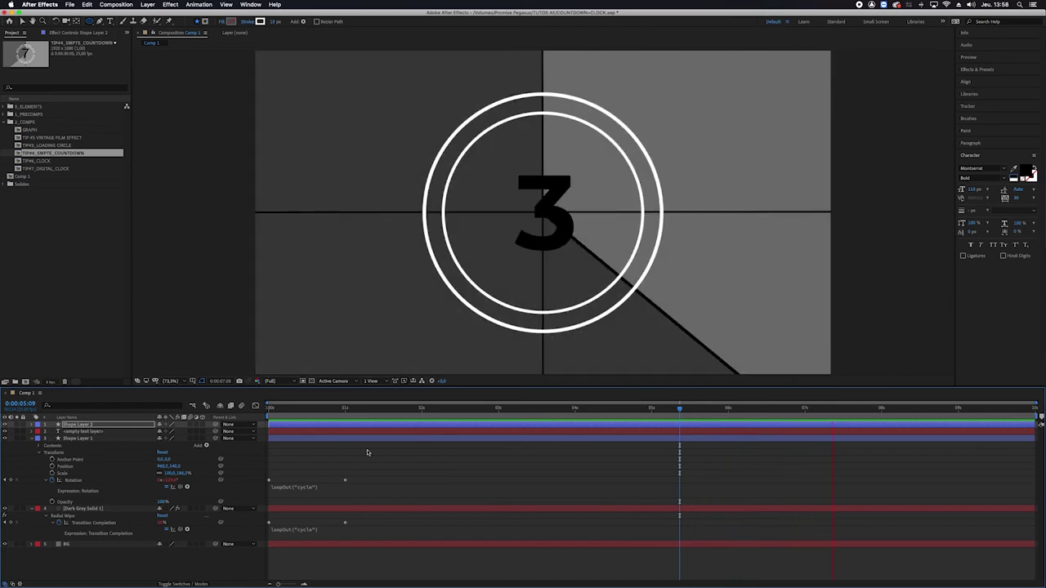
Split all layers at 0:00:08:01, delete the later pieces, and preview the trimmed countdown
{"action": "key", "text": "space"}
{"action": "key", "text": "Page_Up"}
{"action": "key", "text": "Page_Up"}
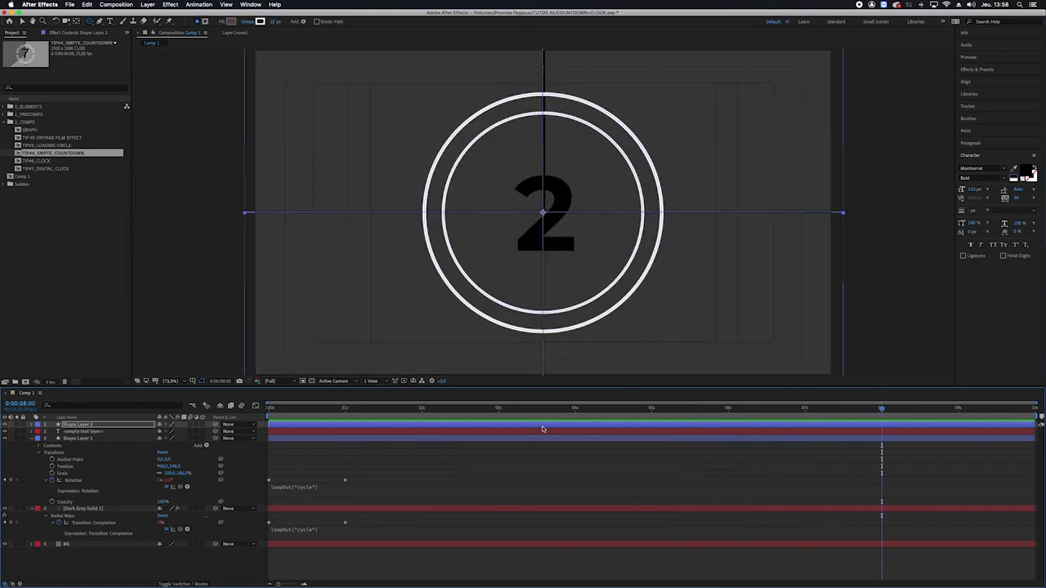
{"action": "key", "text": "Page_Up"}
{"action": "key", "text": "u"}
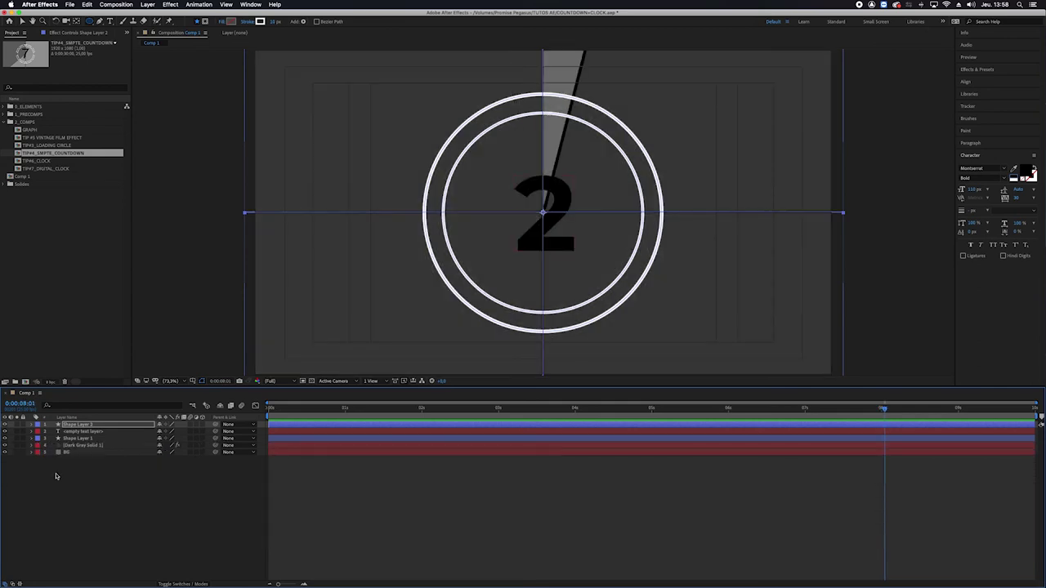
{"action": "key", "text": "ctrl+a"}
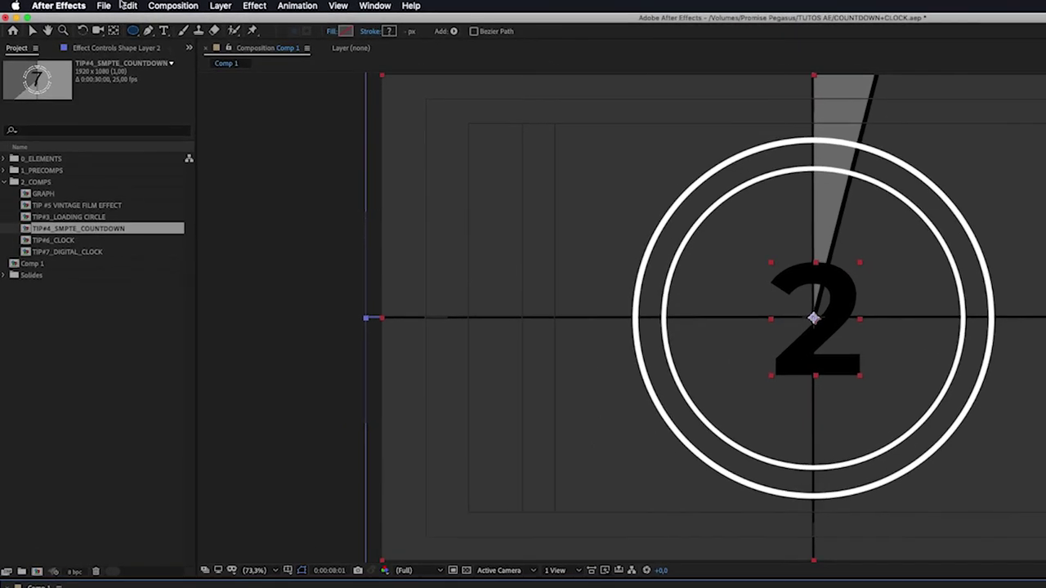
{"action": "left_click", "coordinate": [104, 6]}
{"action": "mouse_move", "coordinate": [87, 4]}
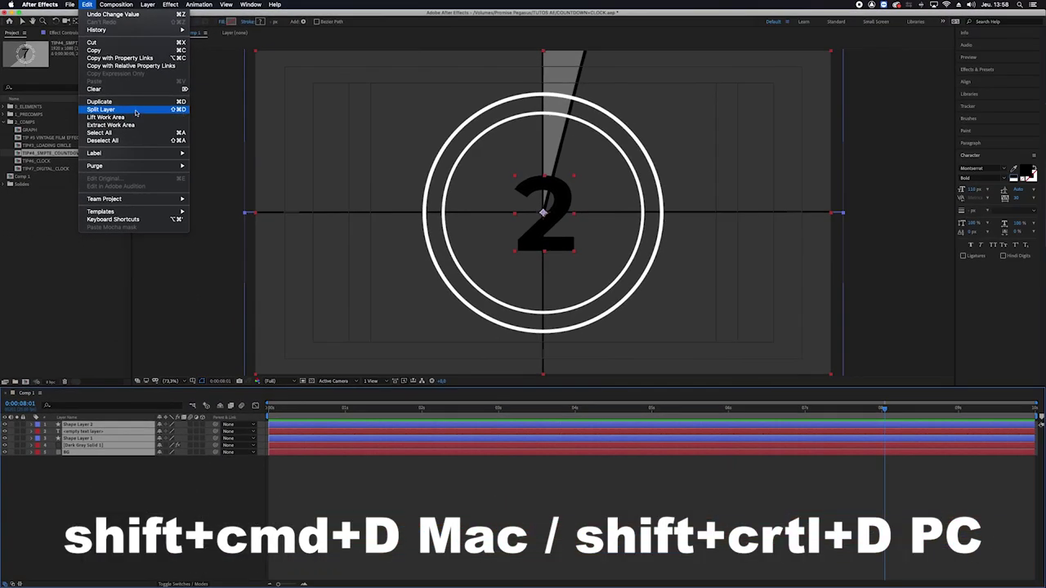
{"action": "left_click", "coordinate": [136, 112]}
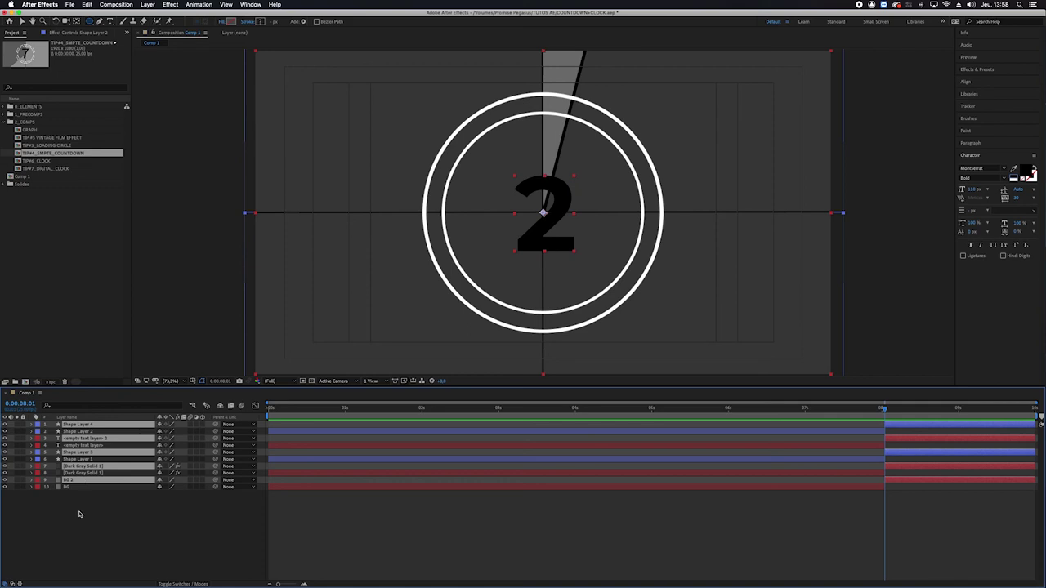
{"action": "key", "text": "Delete"}
{"action": "key", "text": "space"}
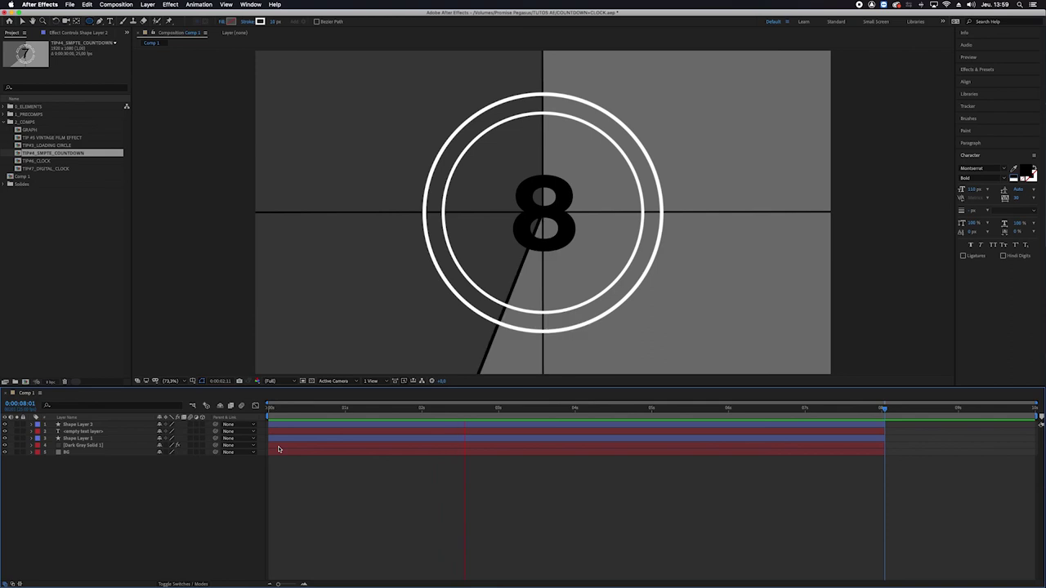
Drag 1000-hz-test-tone.mp3 from 0_ELEMENTS into Comp 1 and preview it with the tone
{"action": "key", "text": "space"}
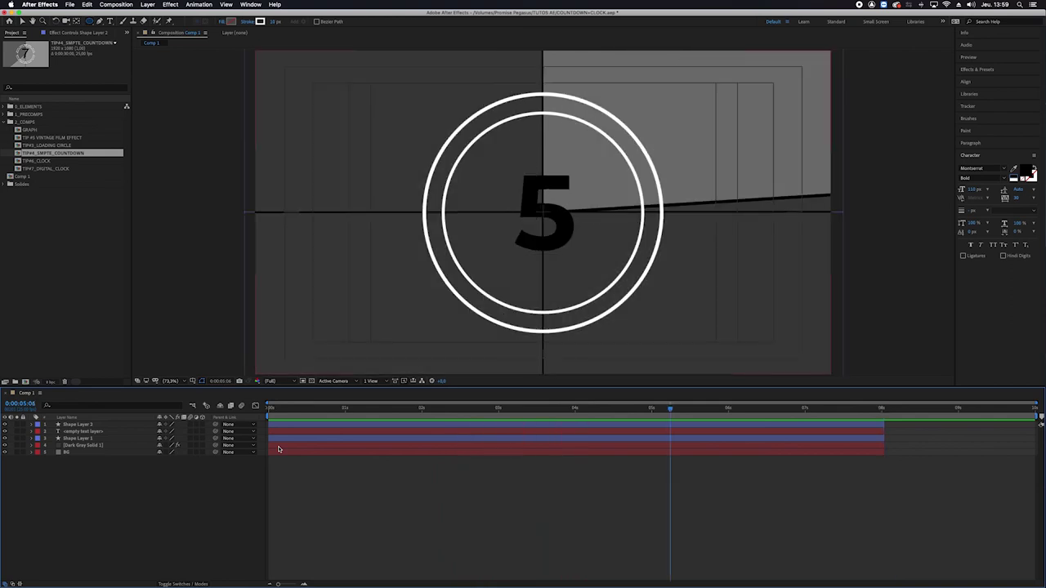
{"action": "left_click", "coordinate": [4, 107]}
{"action": "left_click_drag", "start_coordinate": [45, 115], "coordinate": [51, 471]}
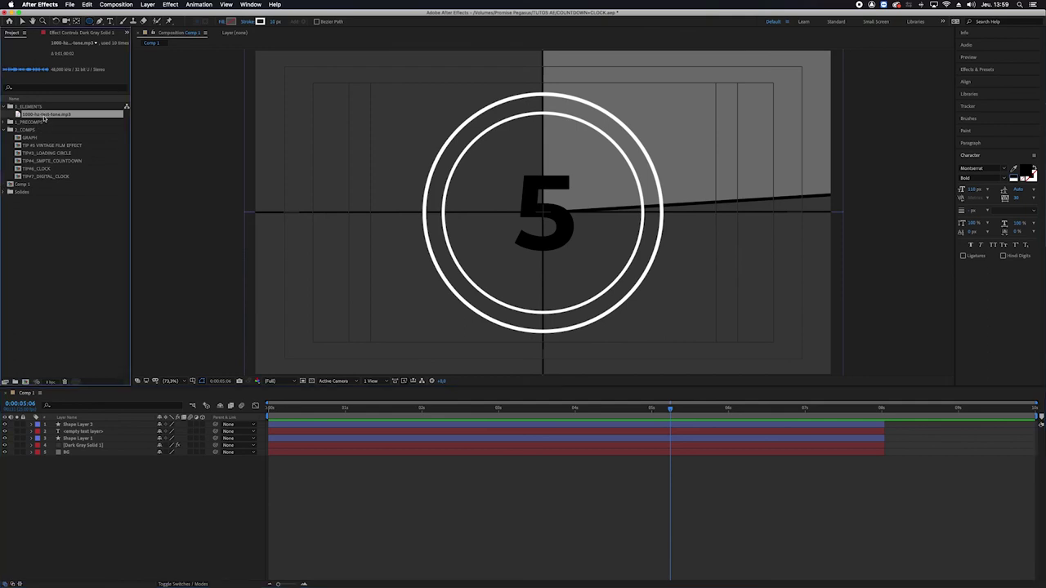
{"action": "key", "text": "l"}
{"action": "key", "text": "l"}
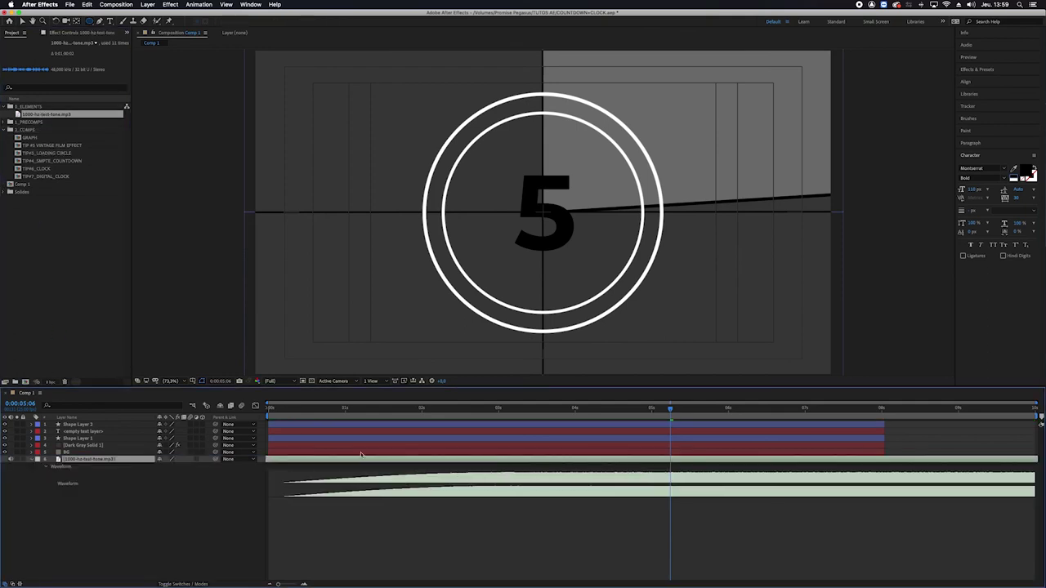
{"action": "key", "text": "space"}
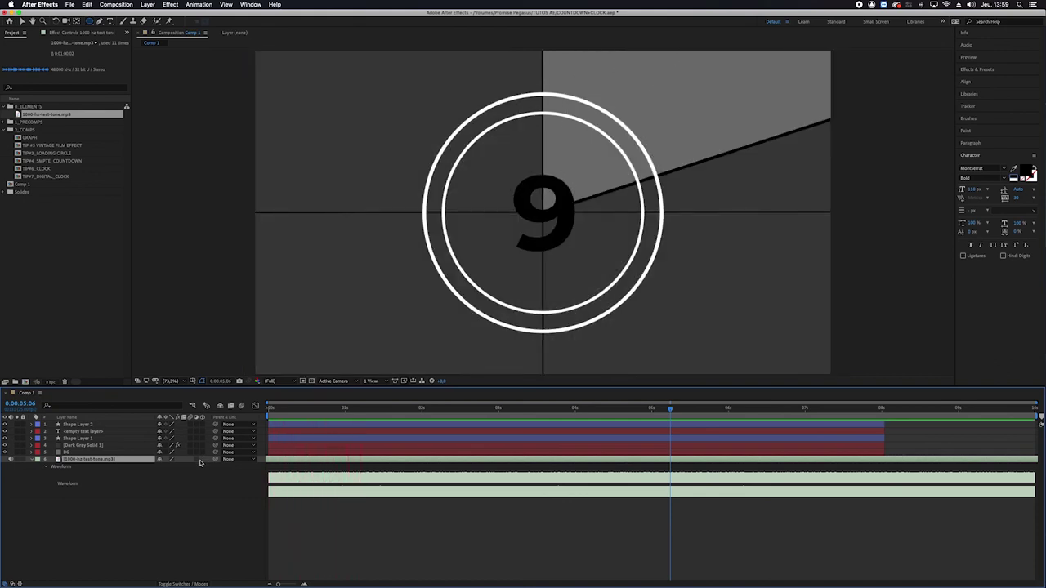
{"action": "key", "text": "space"}
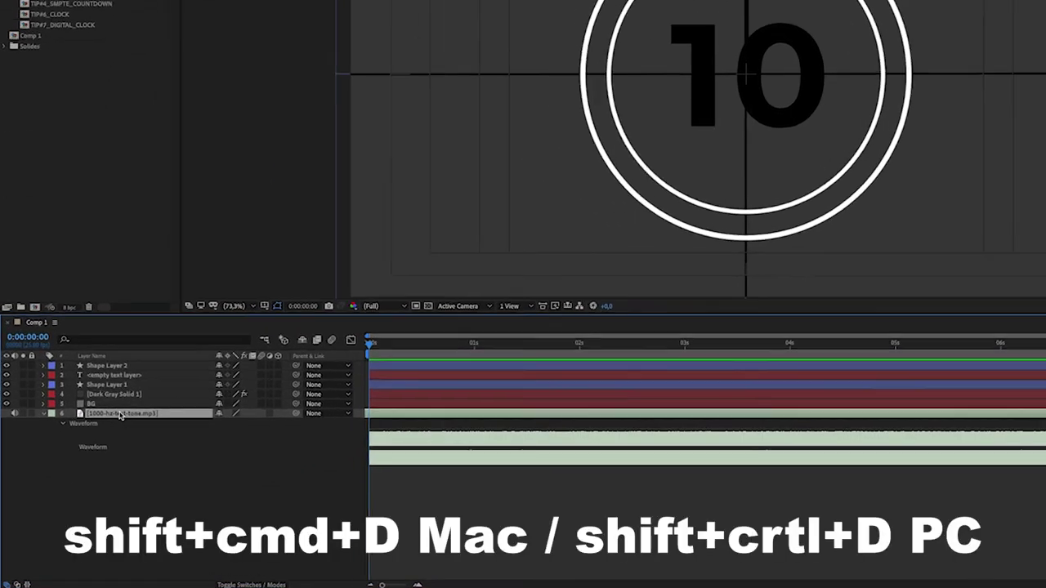
Trim the test tone layer at one second and duplicate it into stacked copies
{"action": "key", "text": "shift+super+d"}
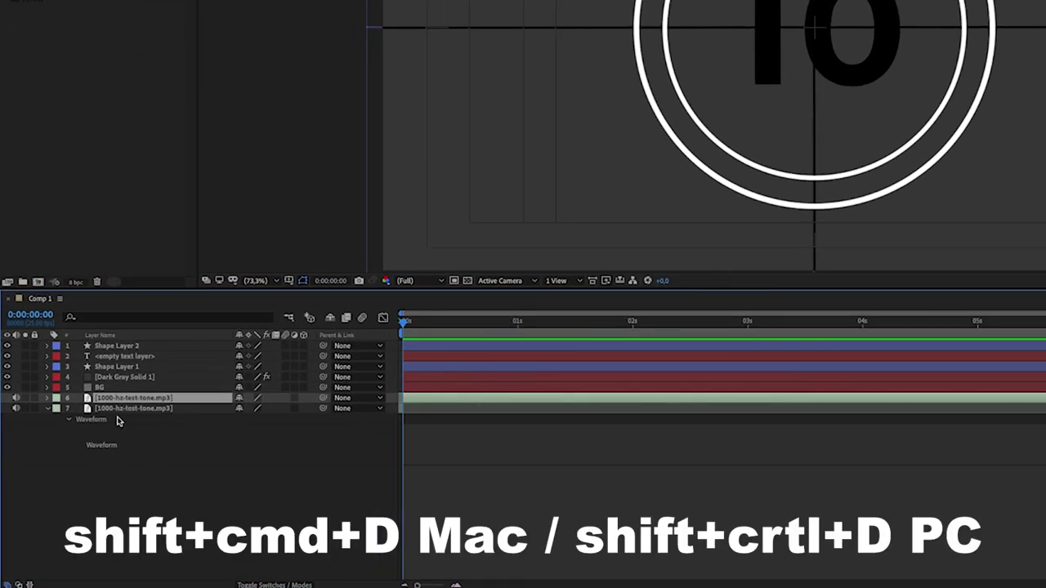
{"action": "key", "text": "Delete"}
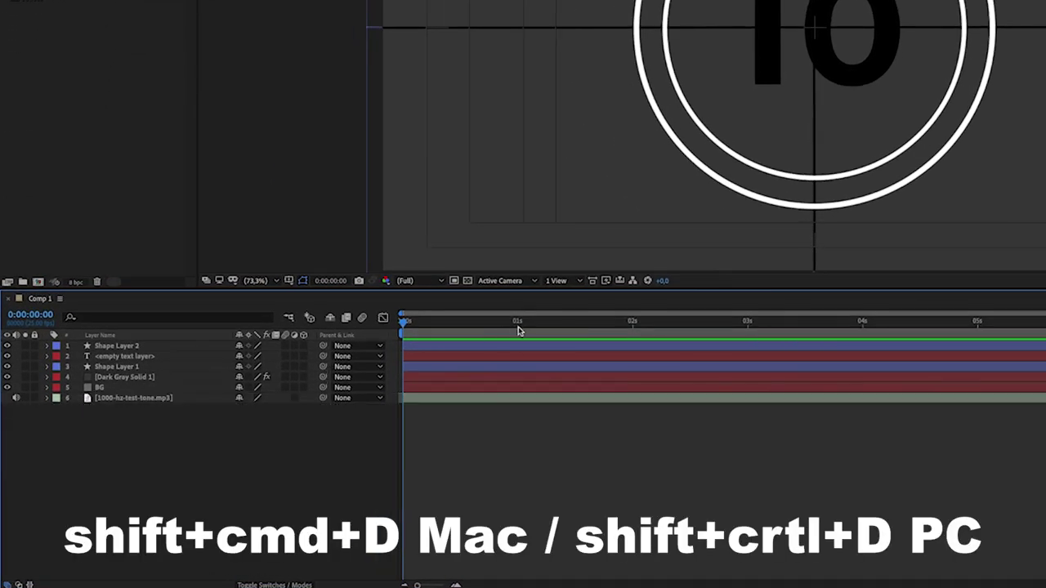
{"action": "left_click", "coordinate": [518, 330]}
{"action": "left_click", "coordinate": [163, 401]}
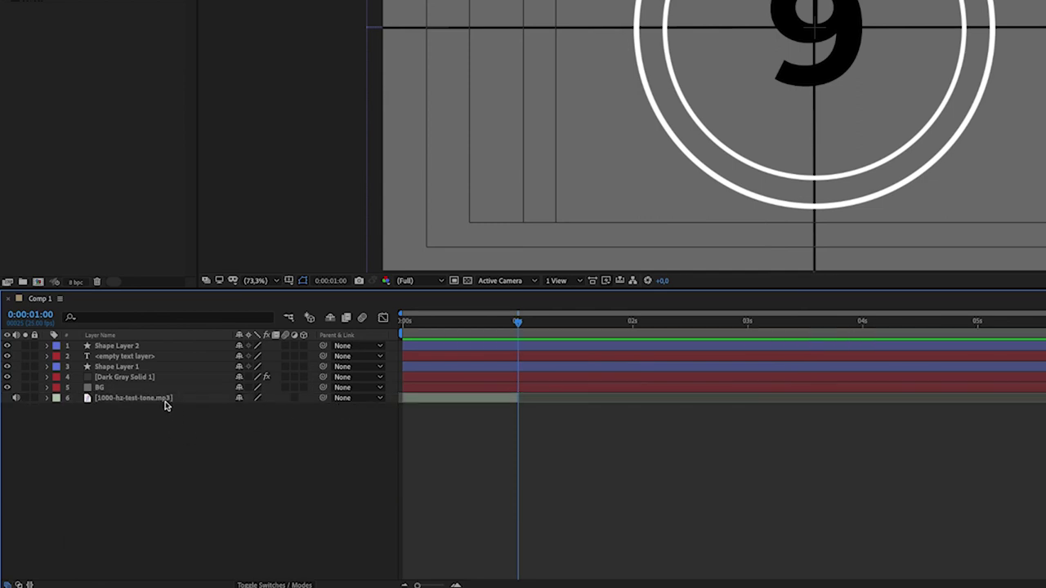
{"action": "left_click", "coordinate": [160, 399]}
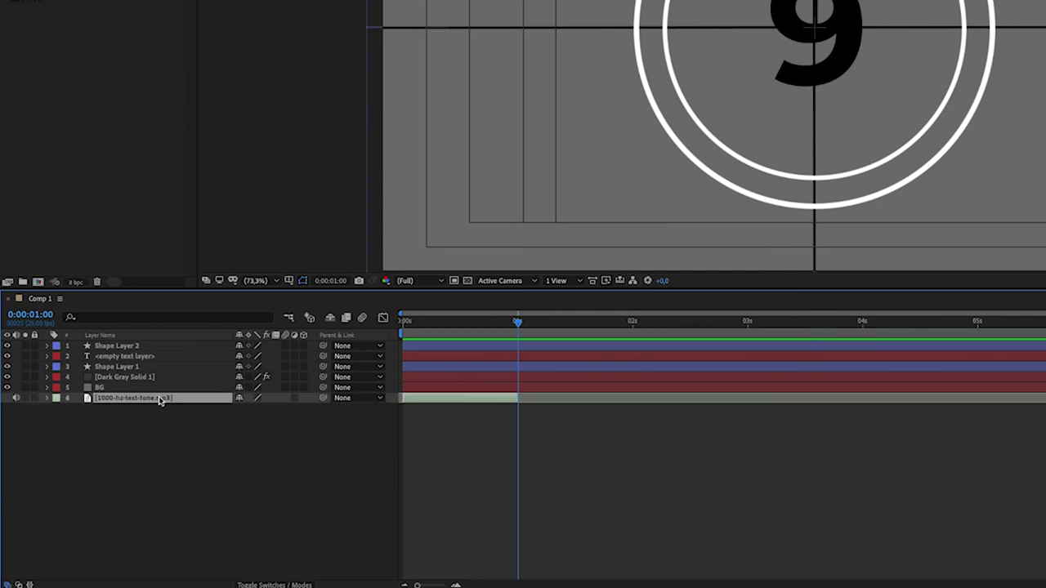
{"action": "key", "text": "ctrl+d"}
{"action": "key", "text": "ctrl+d"}
{"action": "key", "text": "ctrl+d"}
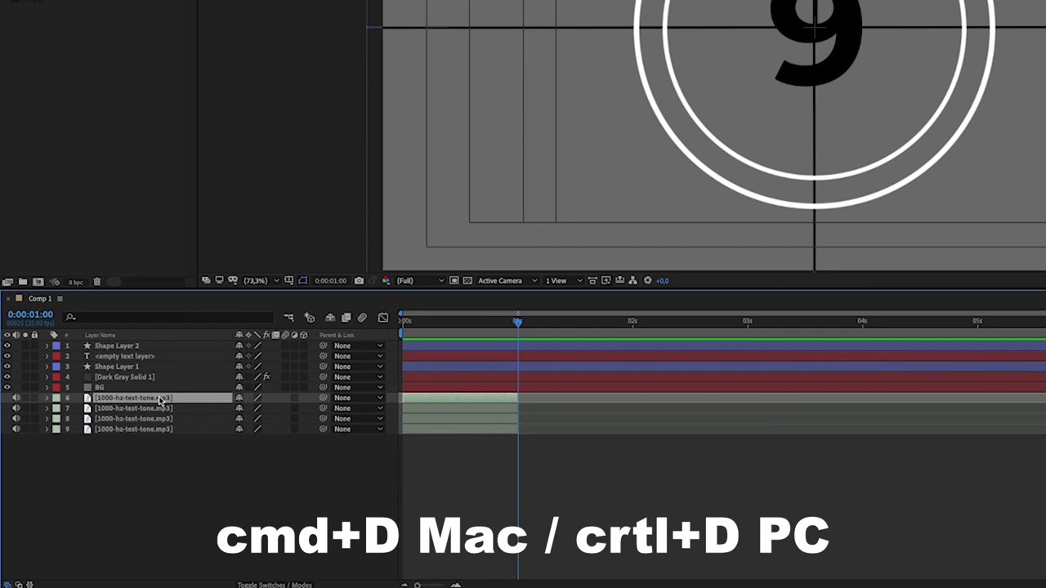
{"action": "key", "text": "ctrl+d"}
{"action": "key", "text": "ctrl+d"}
{"action": "key", "text": "ctrl+d"}
{"action": "key", "text": "ctrl+d"}
{"action": "key", "text": "ctrl+d"}
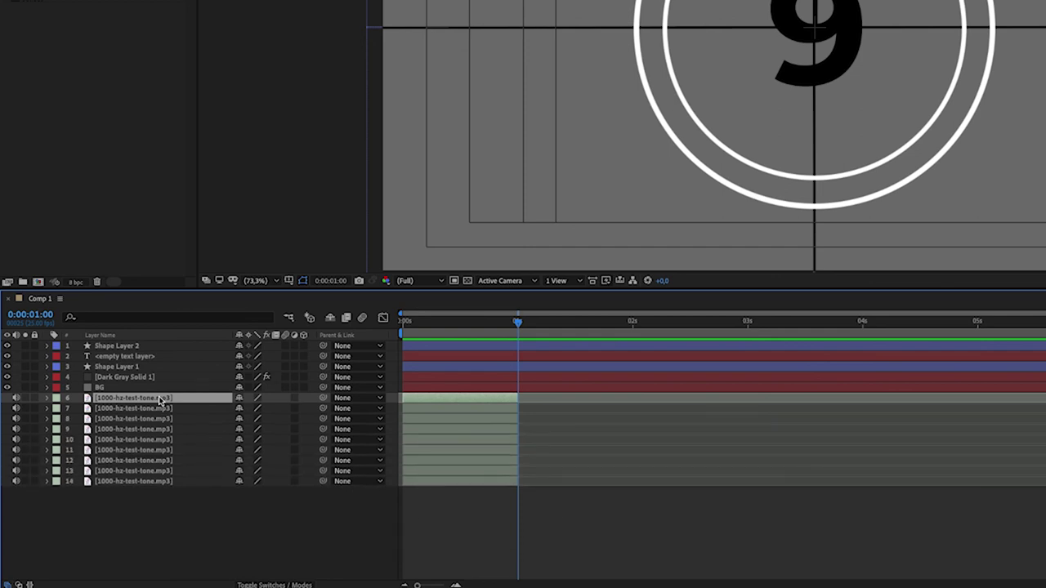
{"action": "left_click", "coordinate": [134, 481], "text": "shift"}
Sequence the tone copies one second apart and trim each to a one-frame beep
{"action": "right_click", "coordinate": [107, 459]}
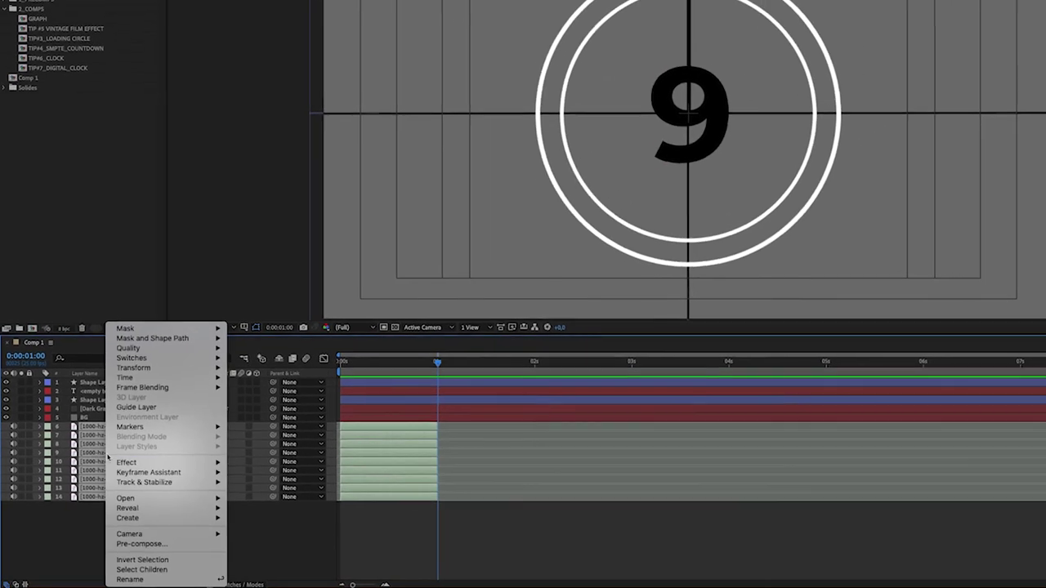
{"action": "mouse_move", "coordinate": [117, 495]}
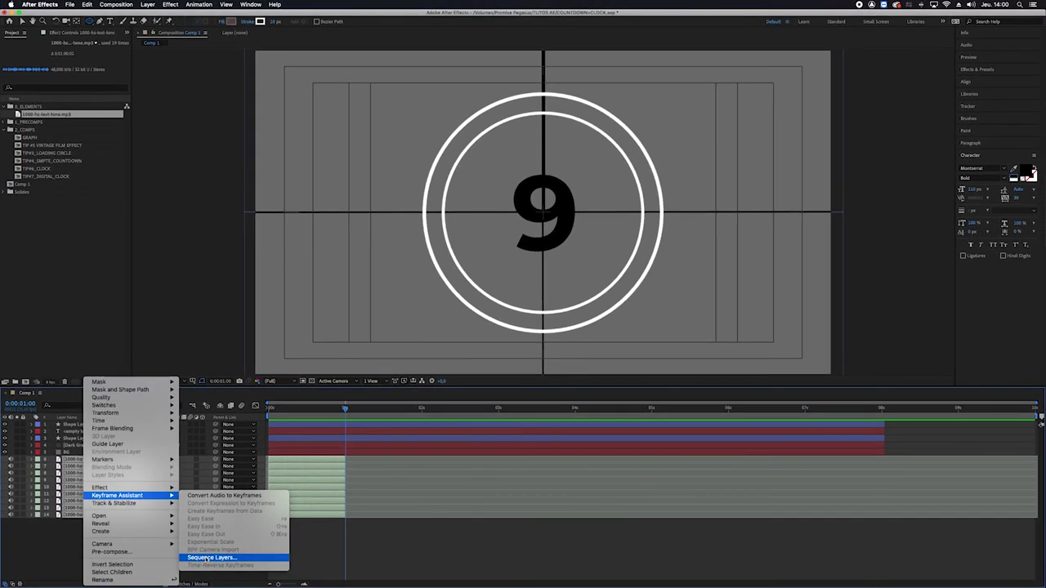
{"action": "left_click", "coordinate": [207, 558]}
{"action": "left_click", "coordinate": [130, 109]}
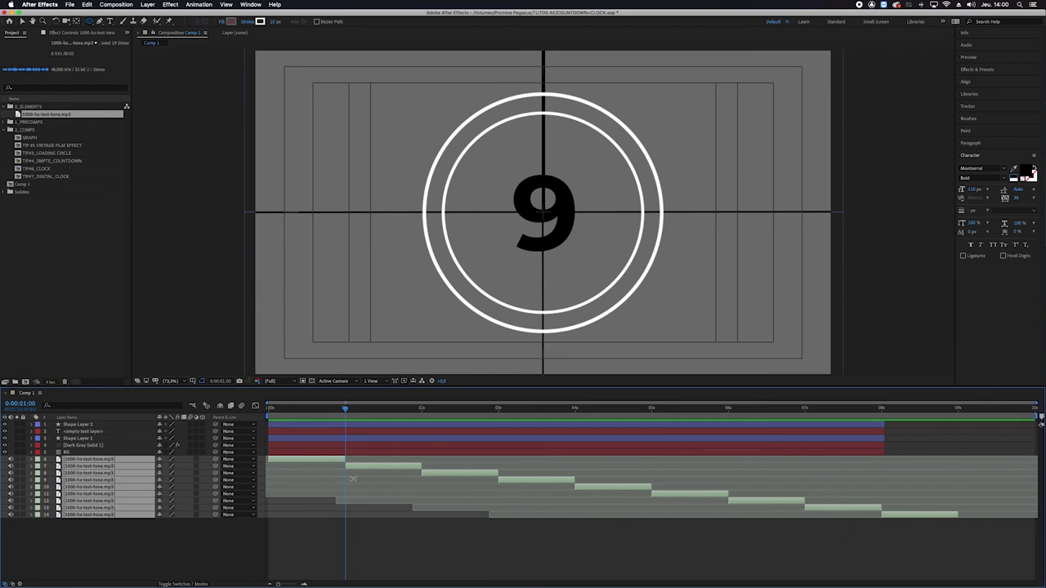
{"action": "left_click_drag", "start_coordinate": [345, 460], "coordinate": [274, 464]}
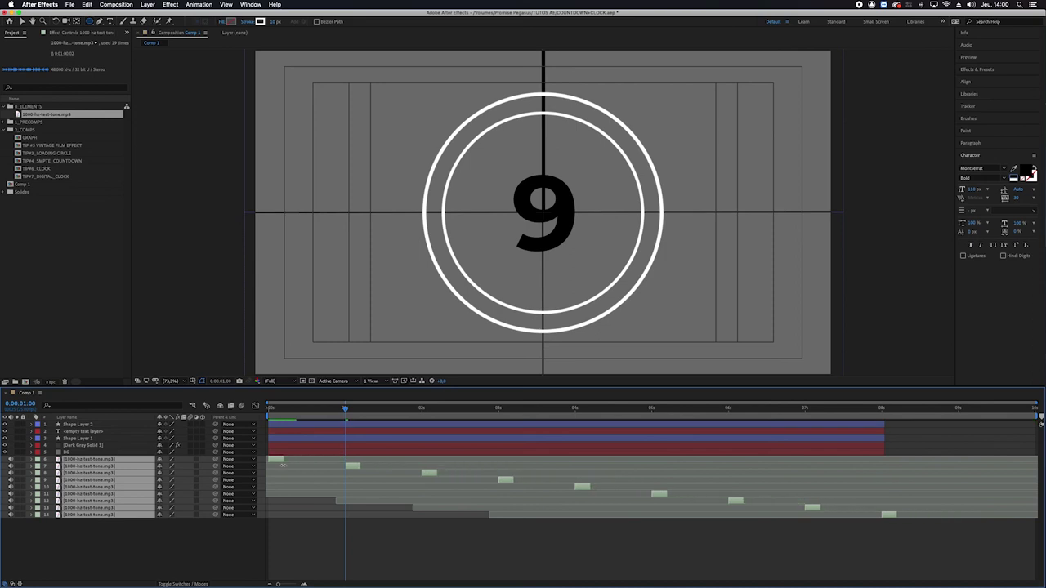
{"action": "key", "text": "space"}
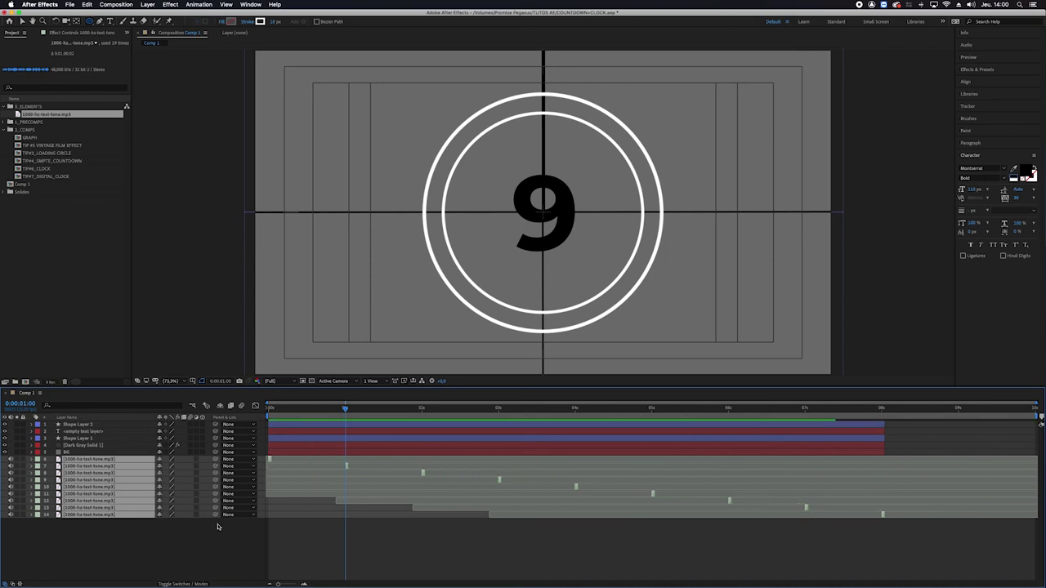